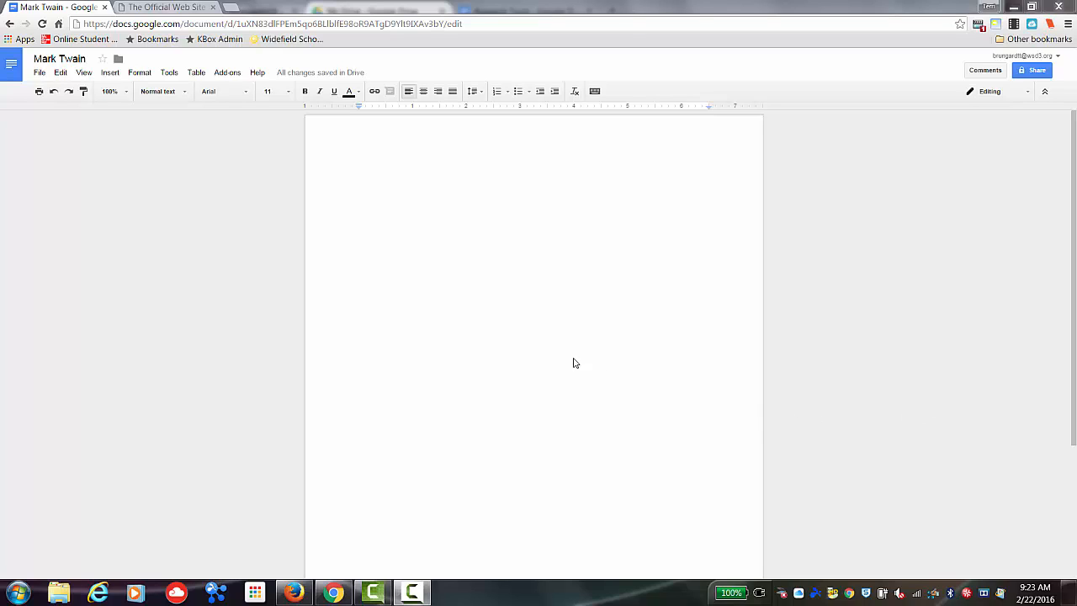
- Open the Research tool and search for Mark Twain
{"action": "left_click", "coordinate": [170, 73]}
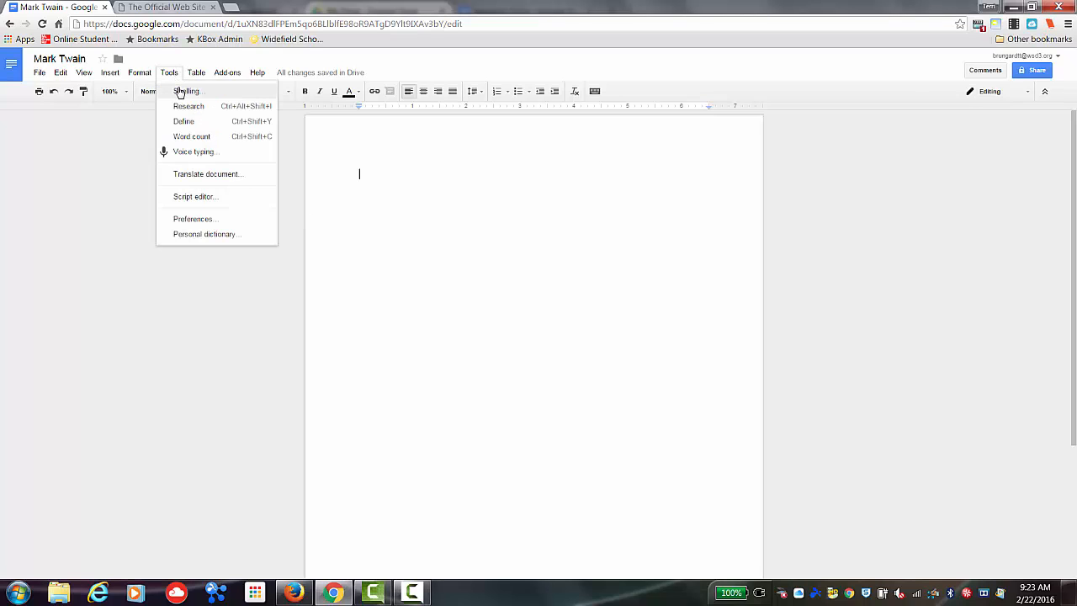
{"action": "left_click", "coordinate": [188, 107]}
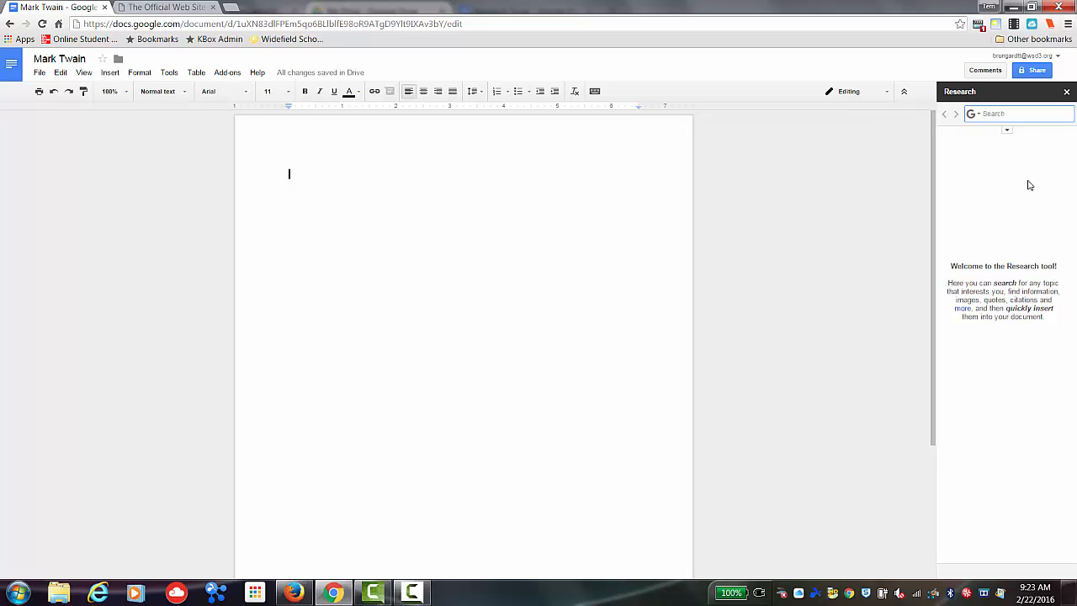
{"action": "left_click", "coordinate": [995, 114]}
{"action": "type", "text": "Mark Twain"}
{"action": "key", "text": "Return"}
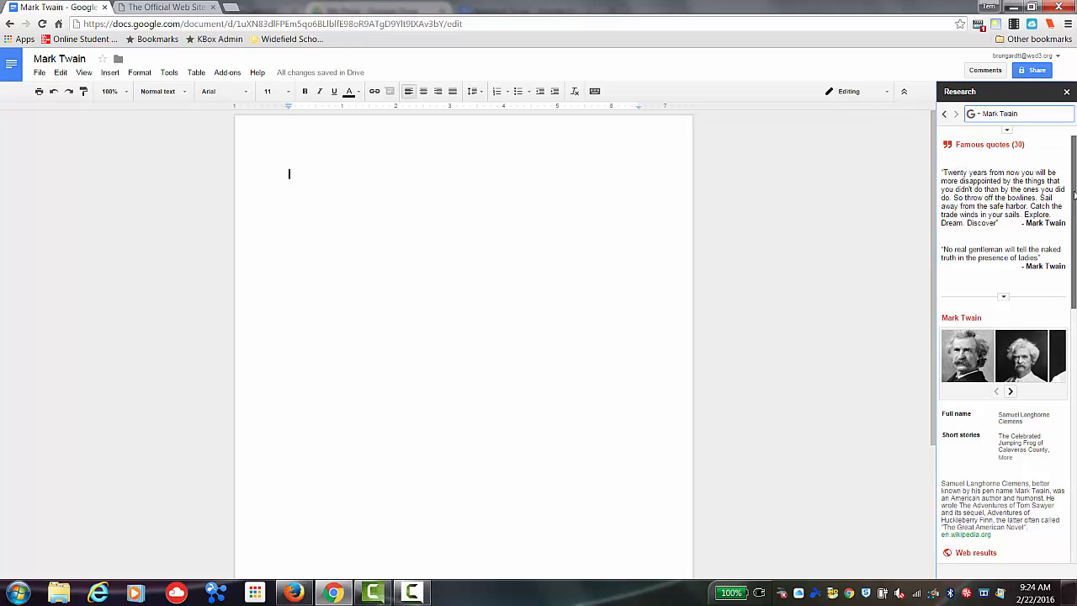
- Set the research citation format to MLA
{"action": "left_click_drag", "start_coordinate": [1074, 196], "coordinate": [1076, 351]}
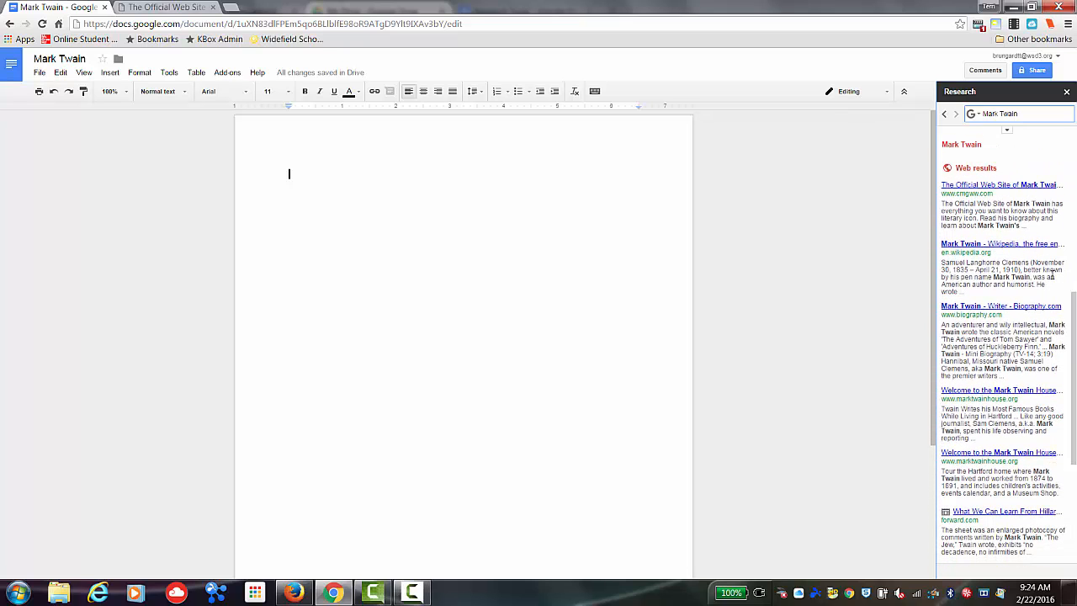
{"action": "mouse_move", "coordinate": [1009, 210]}
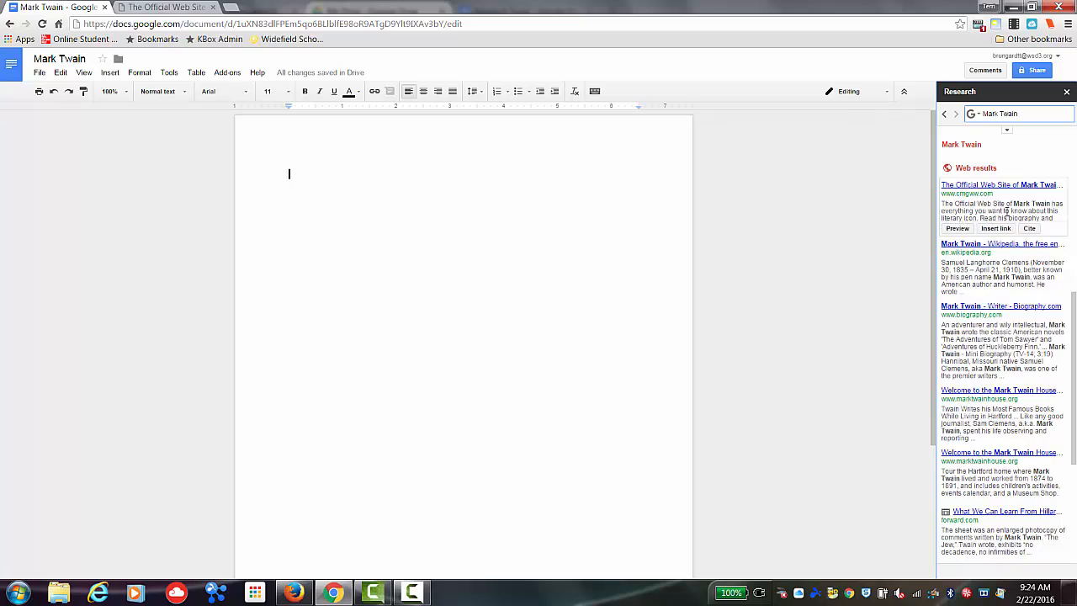
{"action": "left_click", "coordinate": [1010, 134]}
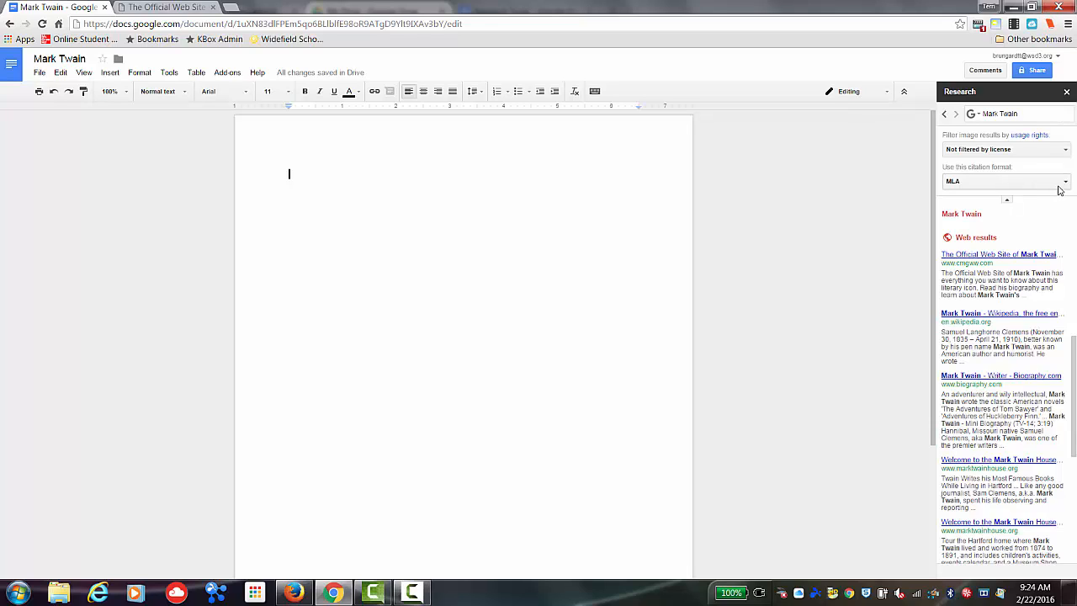
{"action": "left_click", "coordinate": [1066, 184]}
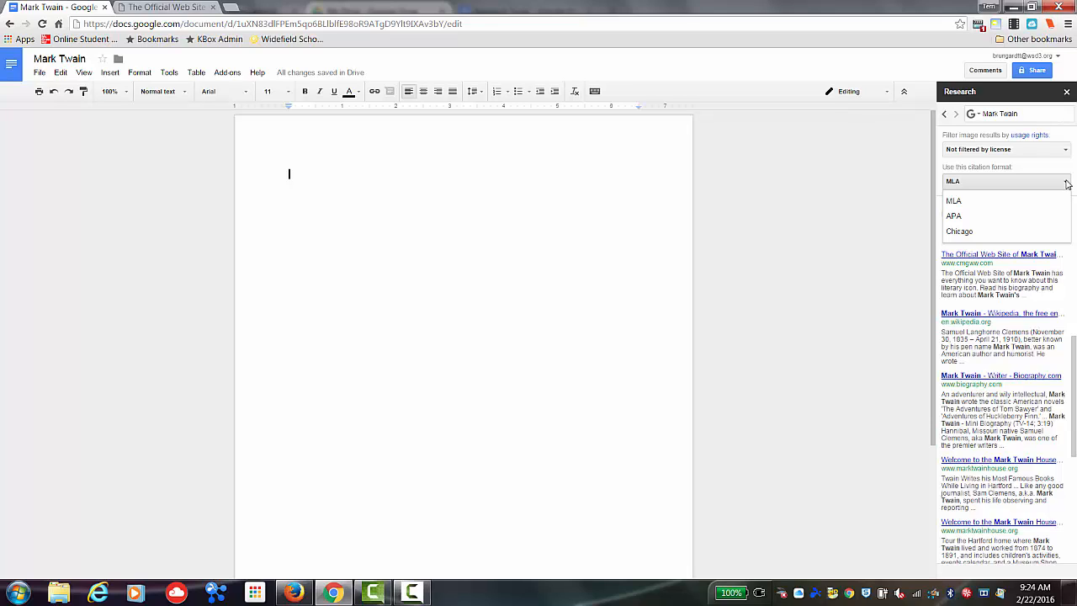
{"action": "left_click", "coordinate": [1045, 203]}
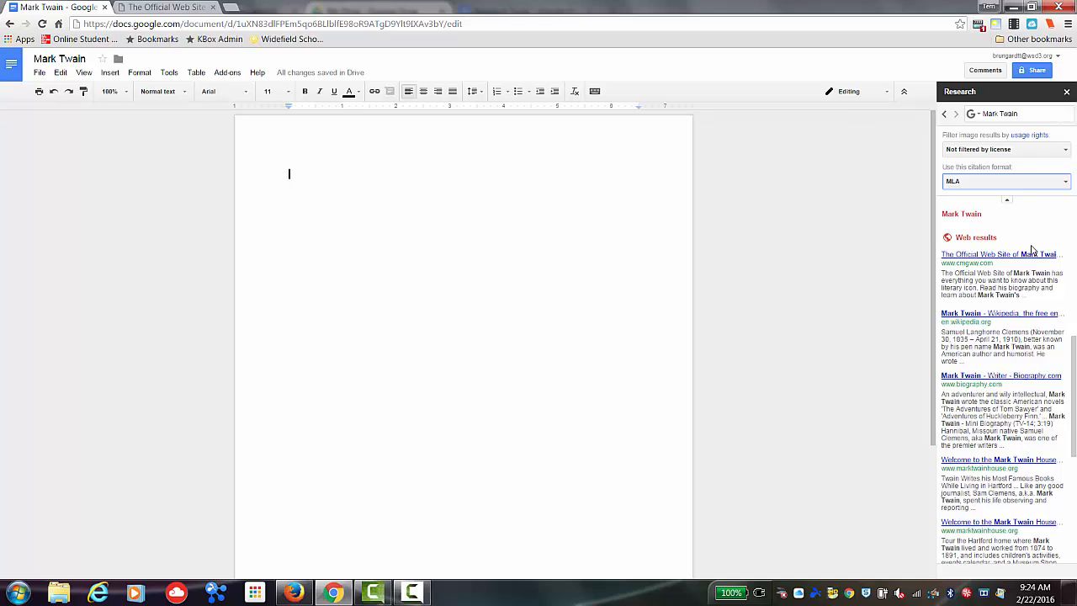
- Preview the Official Web Site of Mark Twain result and insert it as a link in the document
{"action": "mouse_move", "coordinate": [1018, 259]}
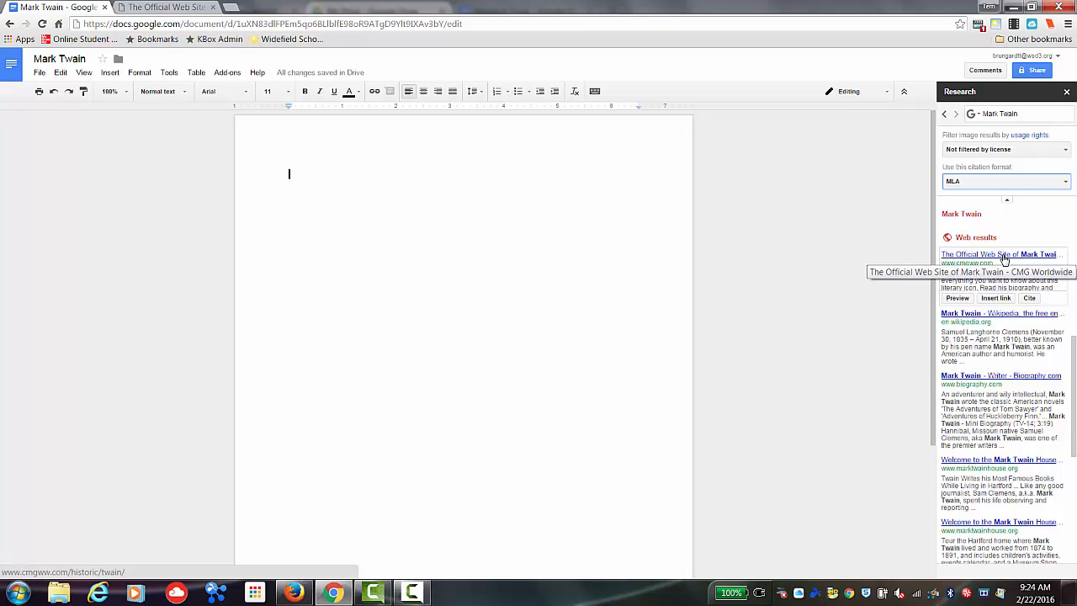
{"action": "left_click", "coordinate": [968, 300]}
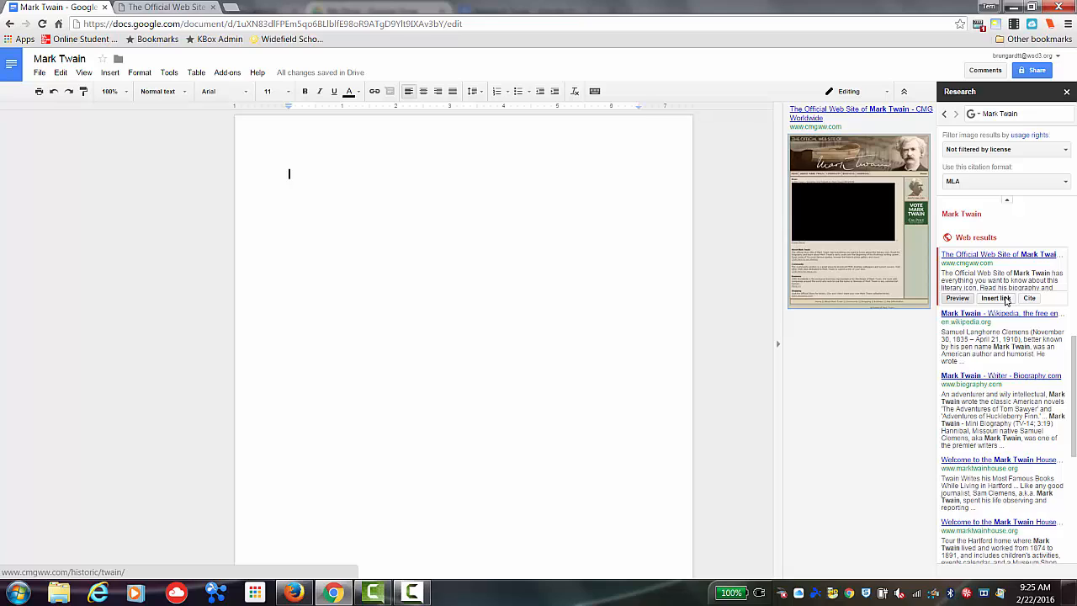
{"action": "left_click", "coordinate": [995, 298]}
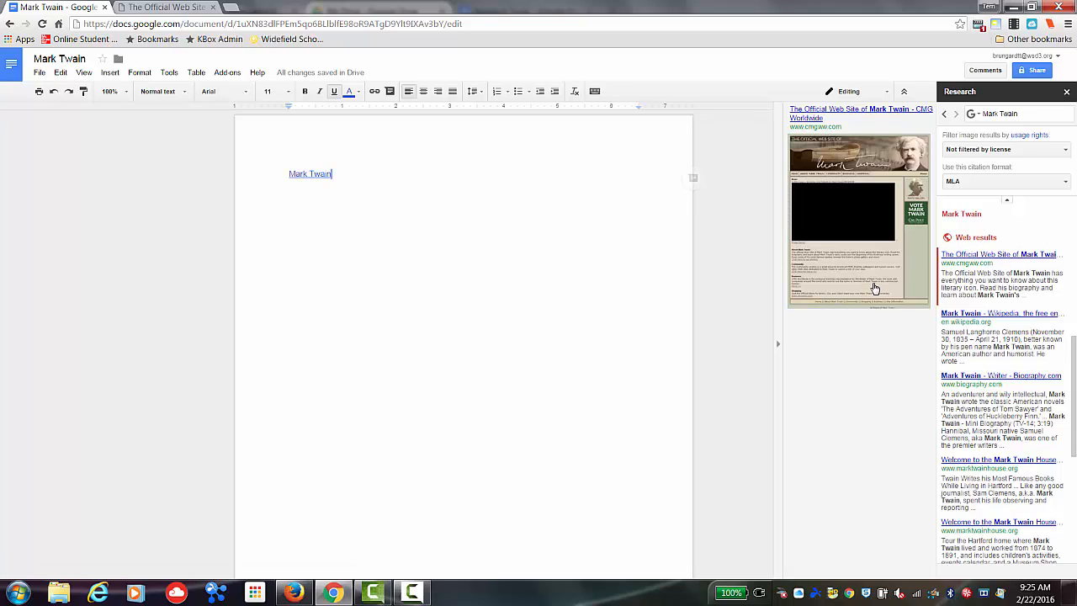
- Cite the official Mark Twain website as a footnote and start a new line
{"action": "mouse_move", "coordinate": [1028, 307]}
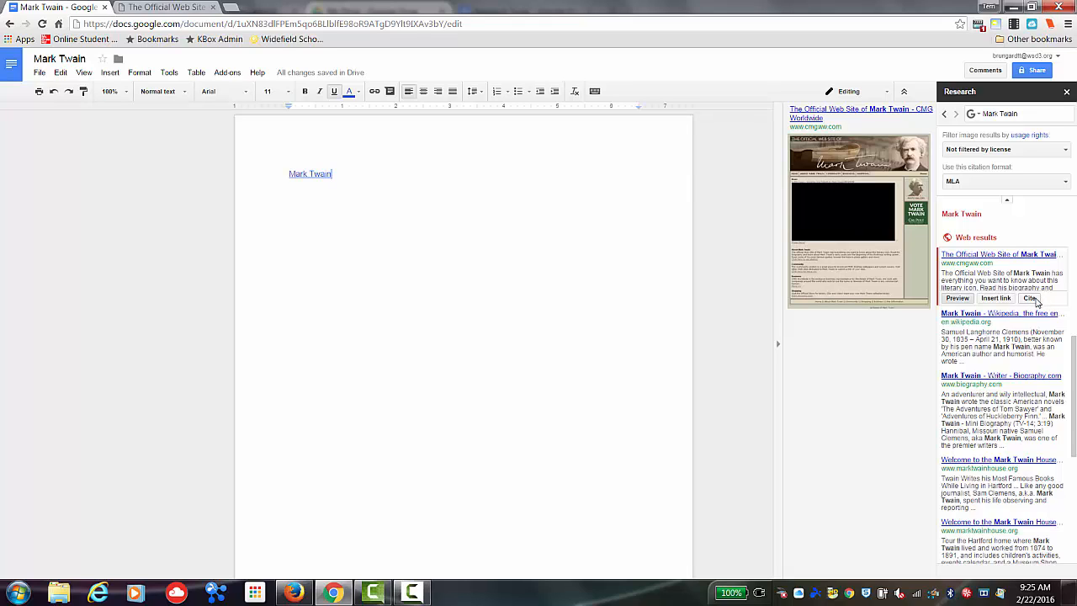
{"action": "left_click", "coordinate": [1032, 299]}
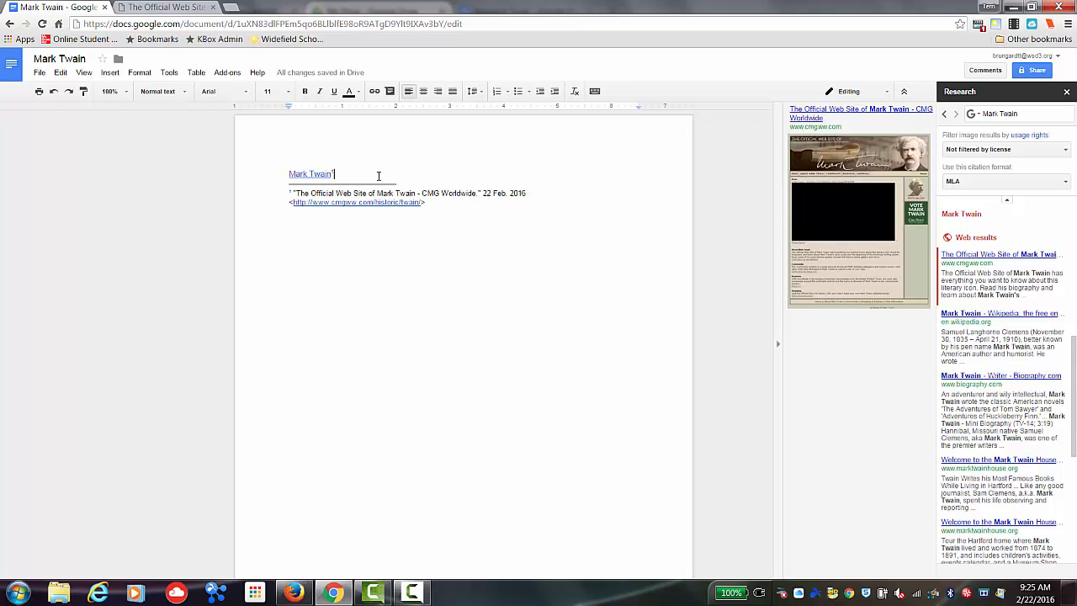
{"action": "key", "text": "Return"}
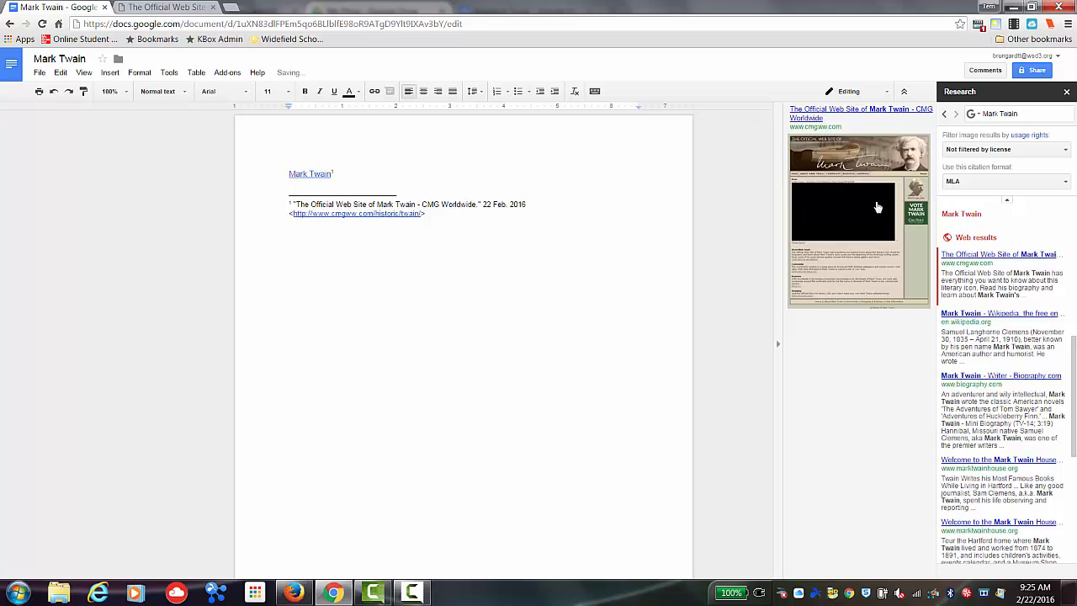
- Switch the research to images, drag a Mark Twain portrait into the document, and add blank lines after it
{"action": "left_click", "coordinate": [976, 115]}
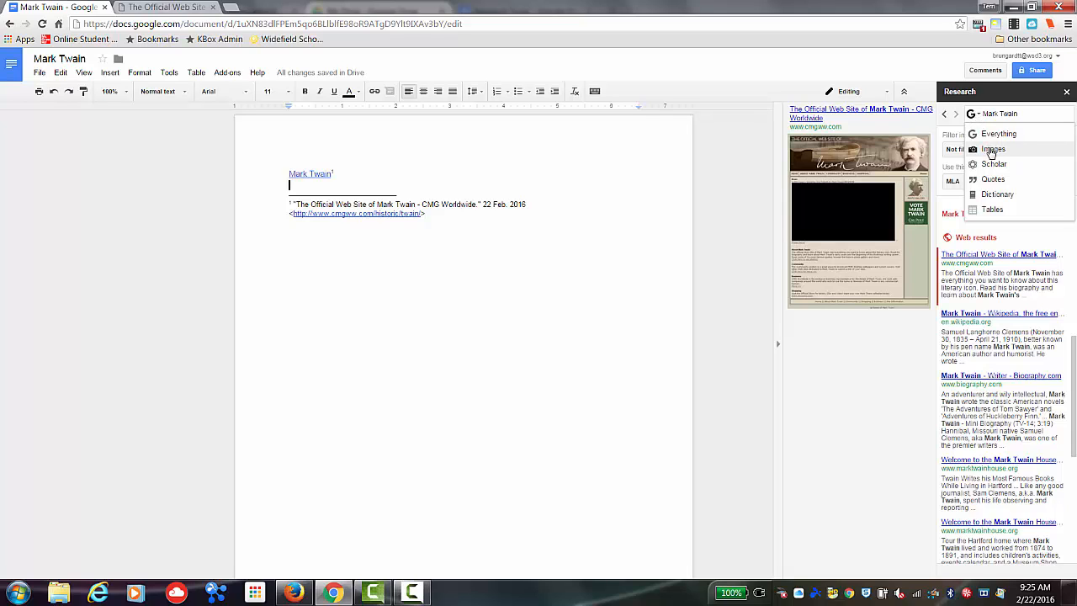
{"action": "left_click", "coordinate": [992, 150]}
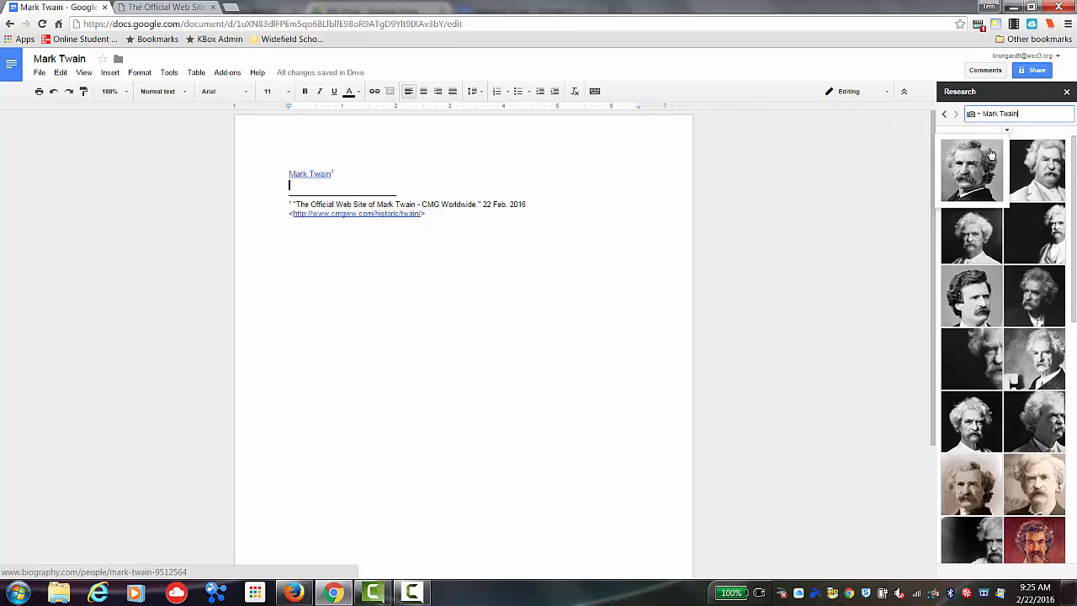
{"action": "mouse_move", "coordinate": [978, 192]}
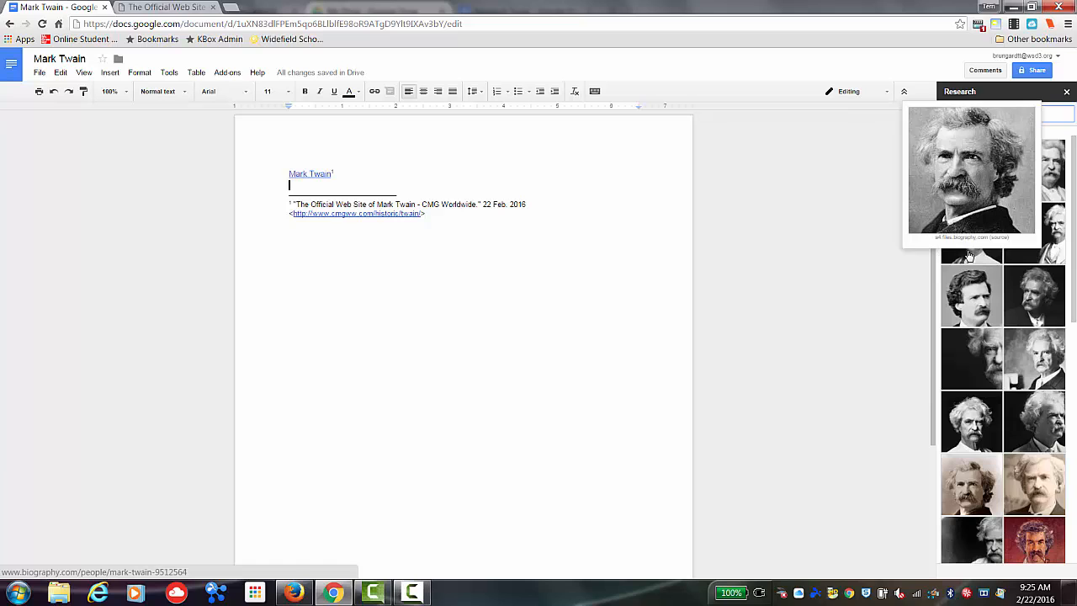
{"action": "mouse_move", "coordinate": [945, 246]}
{"action": "left_click_drag", "start_coordinate": [944, 242], "coordinate": [315, 192]}
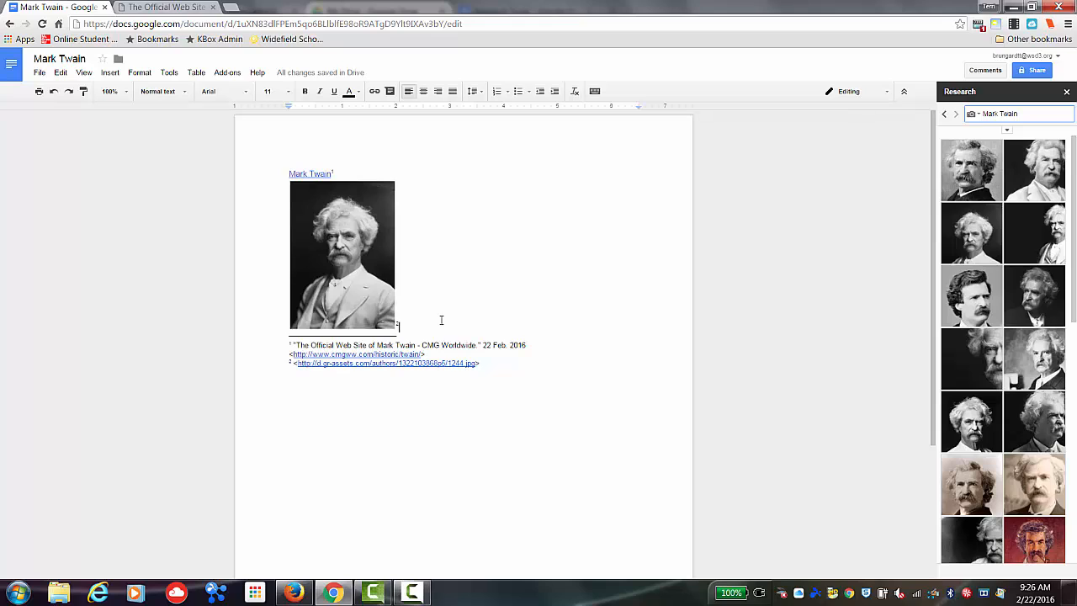
{"action": "key", "text": "Return"}
{"action": "key", "text": "Return"}
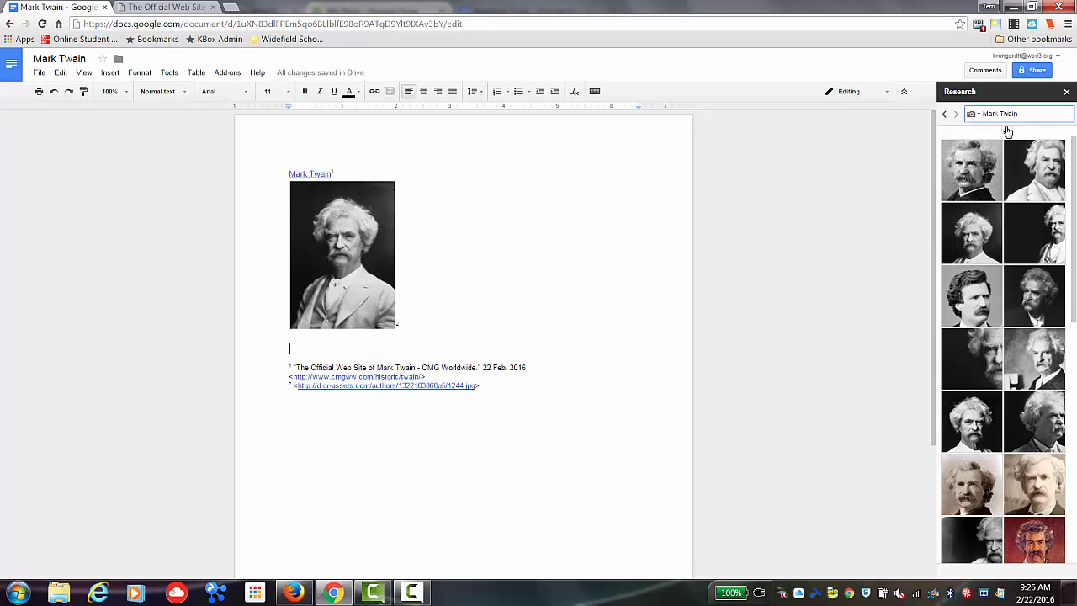
- Filter image results by usage rights to free to use, share or modify, even commercially
{"action": "left_click", "coordinate": [1008, 132]}
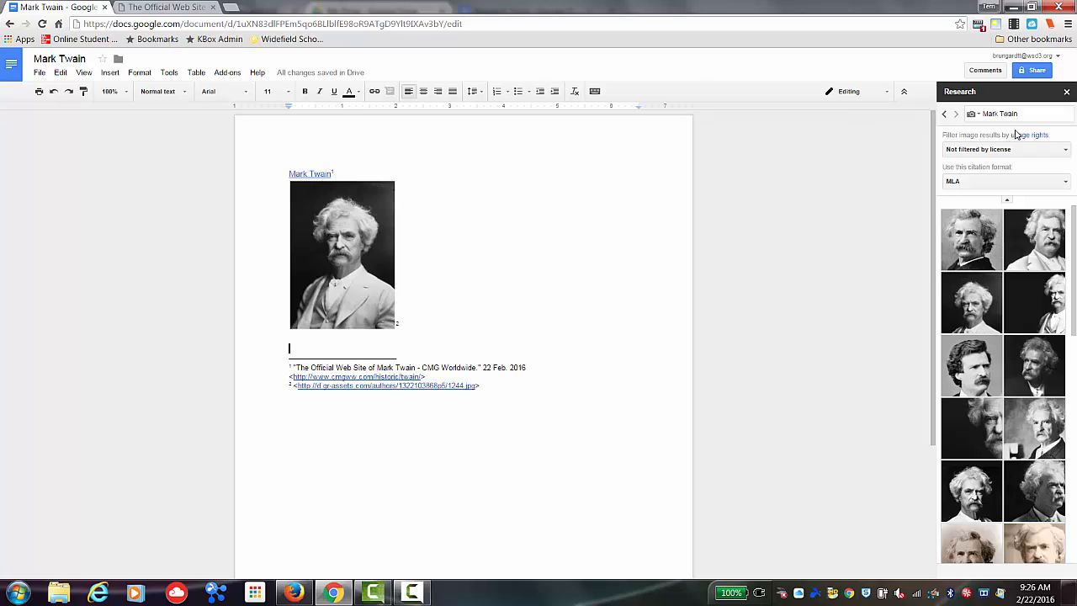
{"action": "left_click", "coordinate": [1066, 151]}
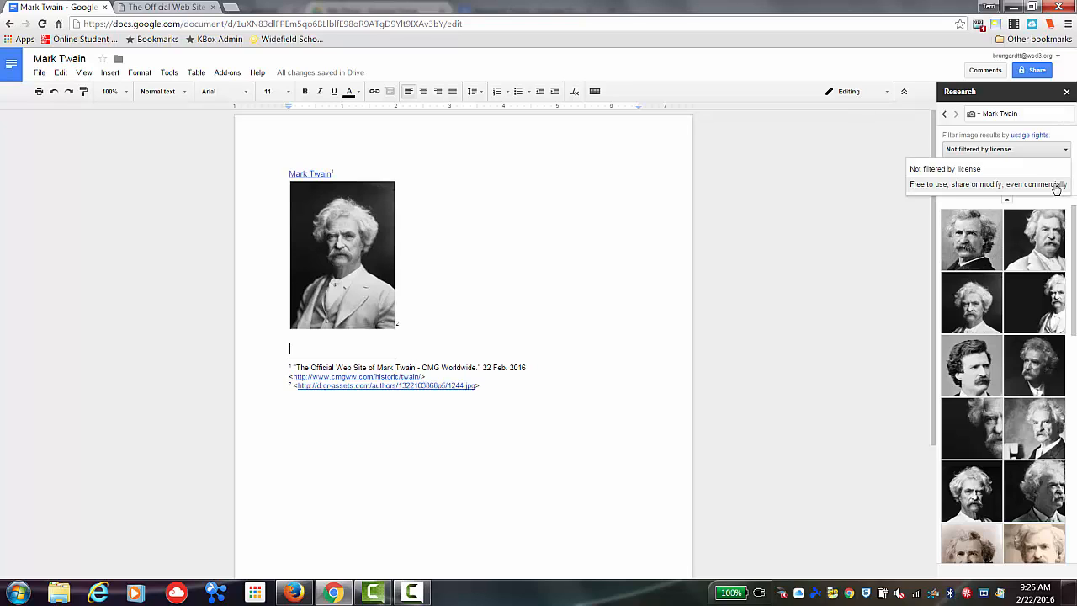
{"action": "left_click", "coordinate": [1056, 186]}
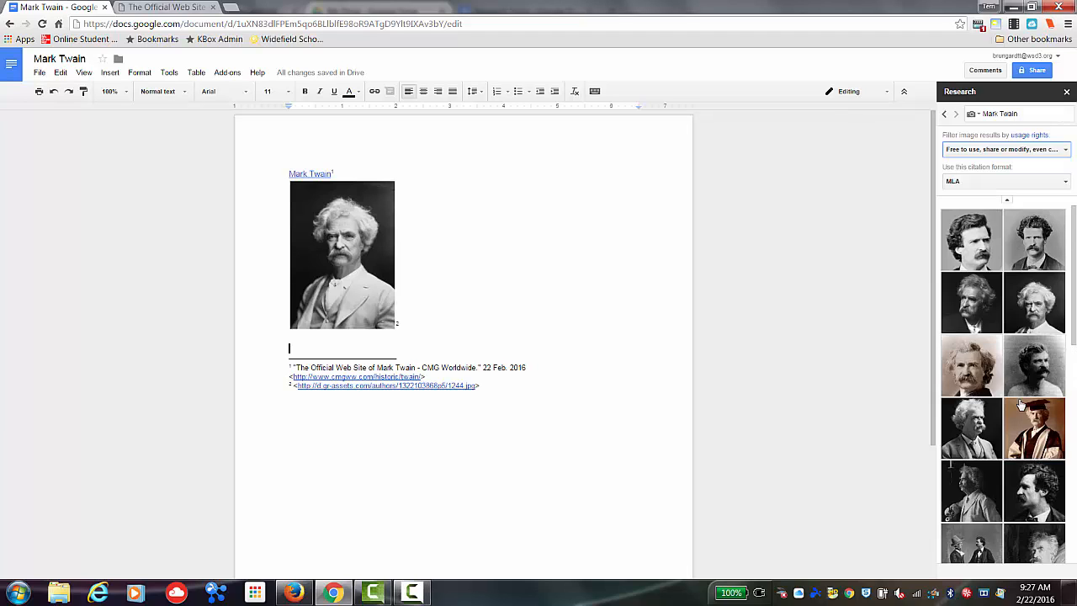
{"action": "mouse_move", "coordinate": [1021, 407]}
- Switch to Scholar results and insert the Adventures of Huckleberry Finn reference, citing it as a footnote
{"action": "left_click", "coordinate": [978, 115]}
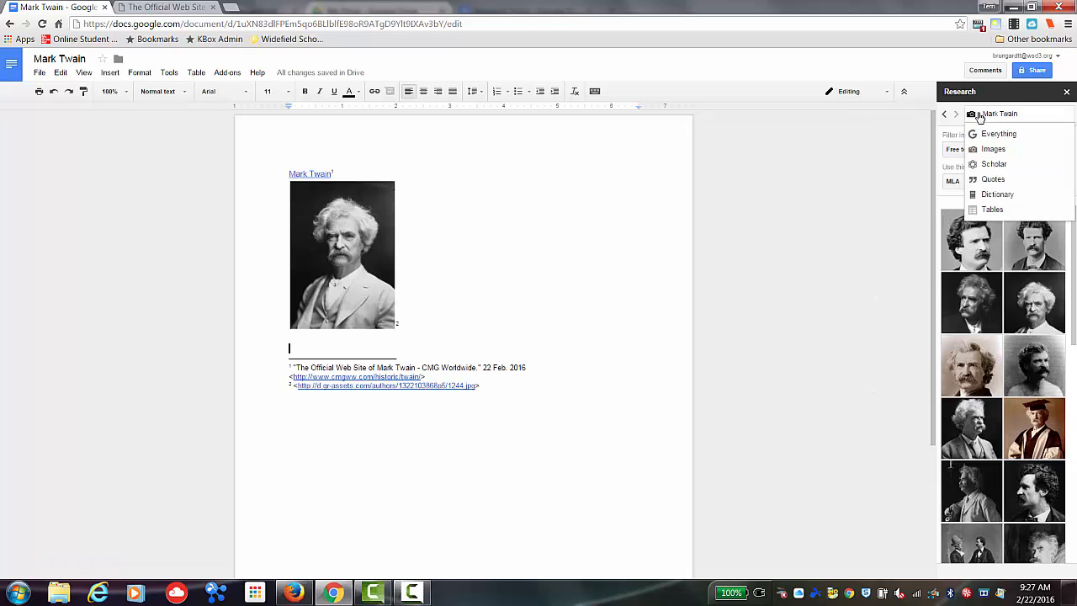
{"action": "left_click", "coordinate": [992, 164]}
{"action": "mouse_move", "coordinate": [997, 172]}
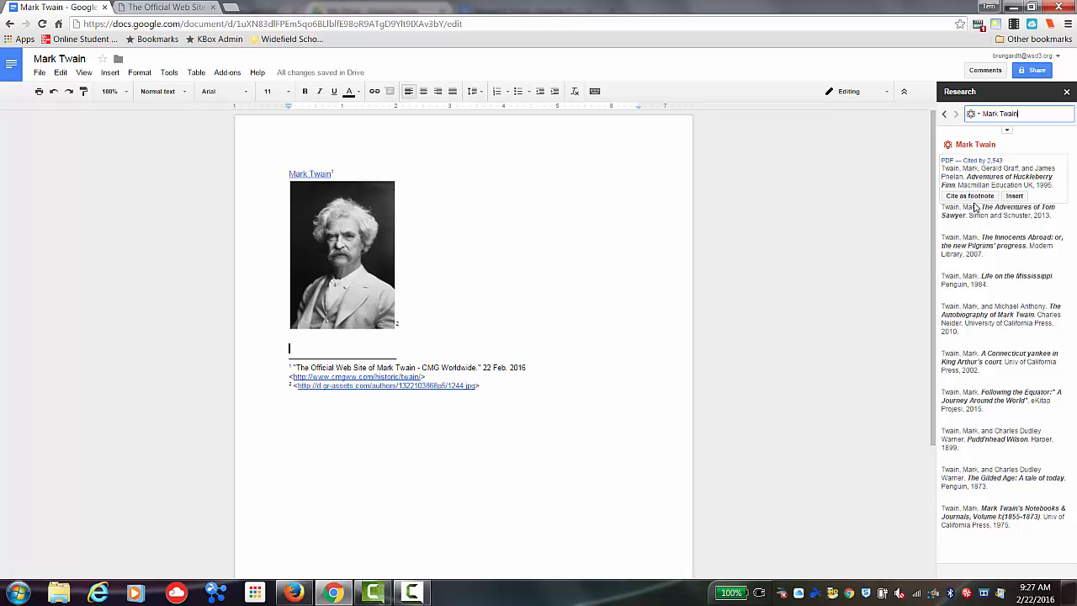
{"action": "mouse_move", "coordinate": [974, 204]}
{"action": "left_click", "coordinate": [1014, 196]}
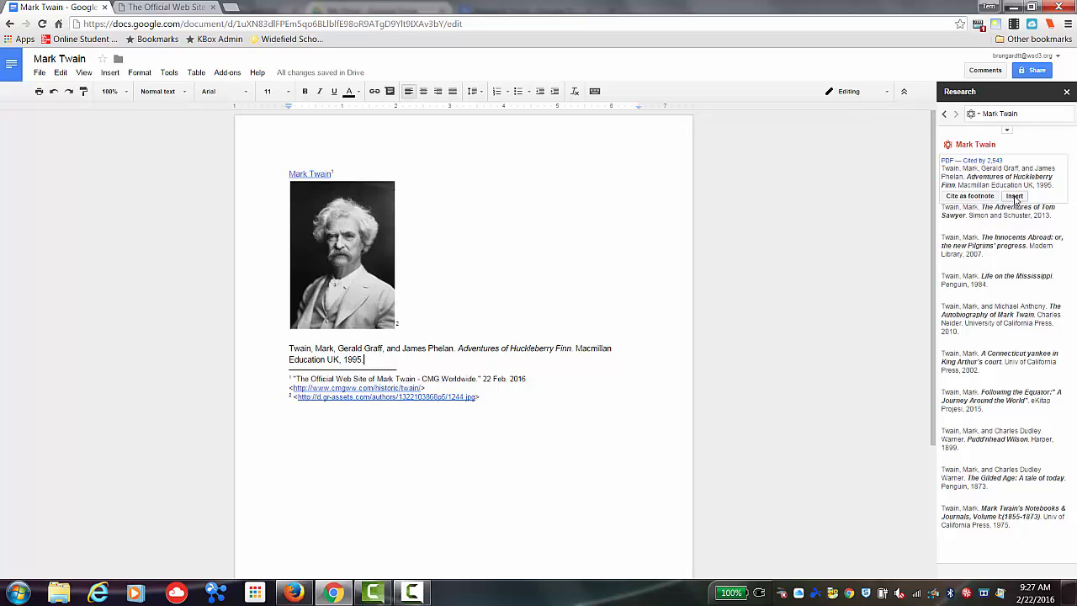
{"action": "left_click", "coordinate": [992, 196]}
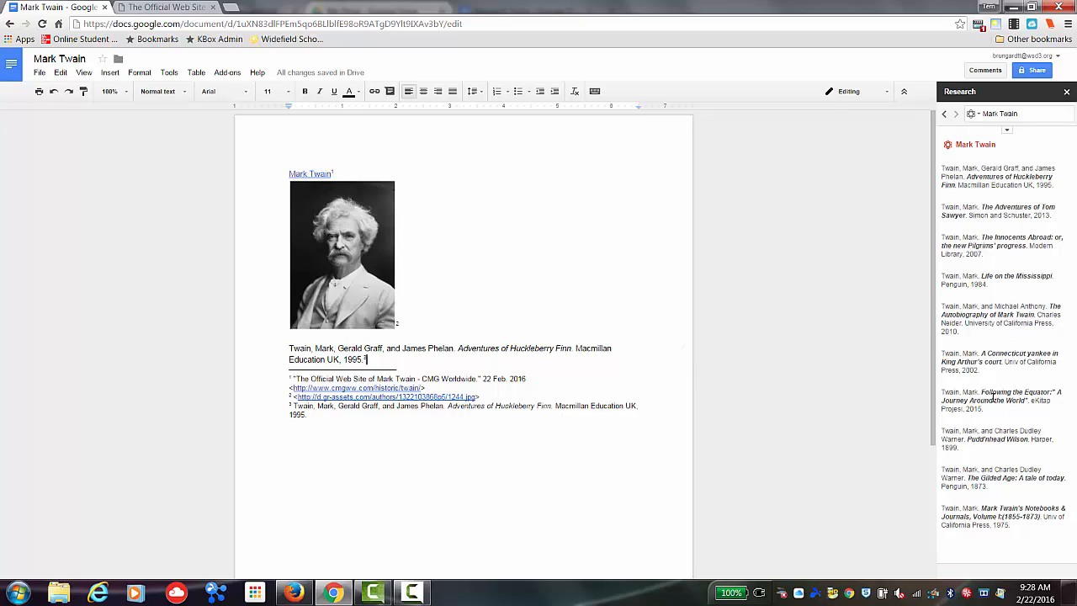
- Switch the research to quotes and start a new line in the document
{"action": "mouse_move", "coordinate": [967, 236]}
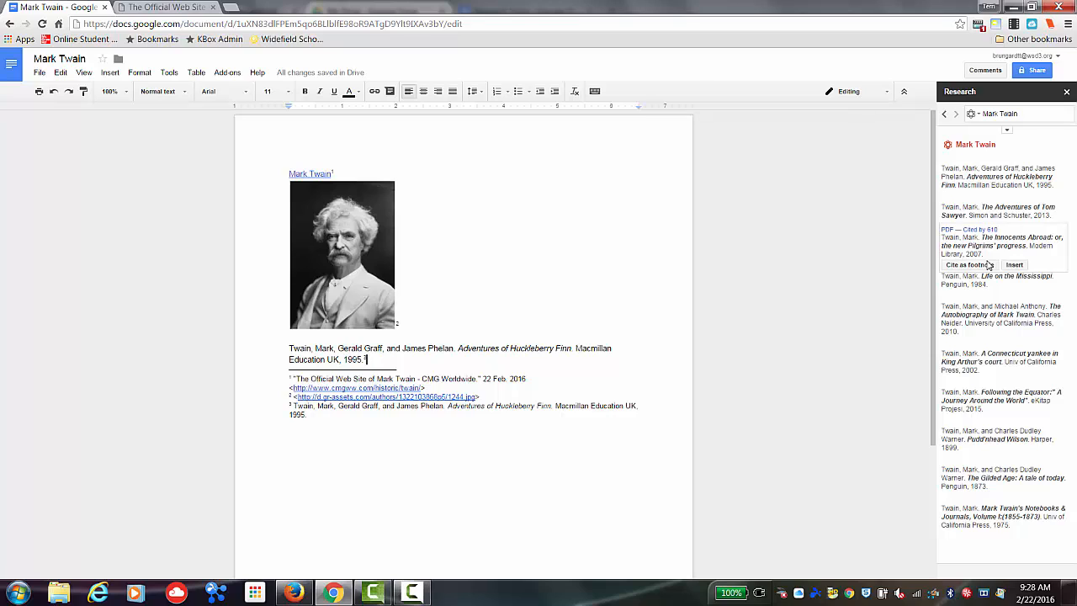
{"action": "mouse_move", "coordinate": [1052, 166]}
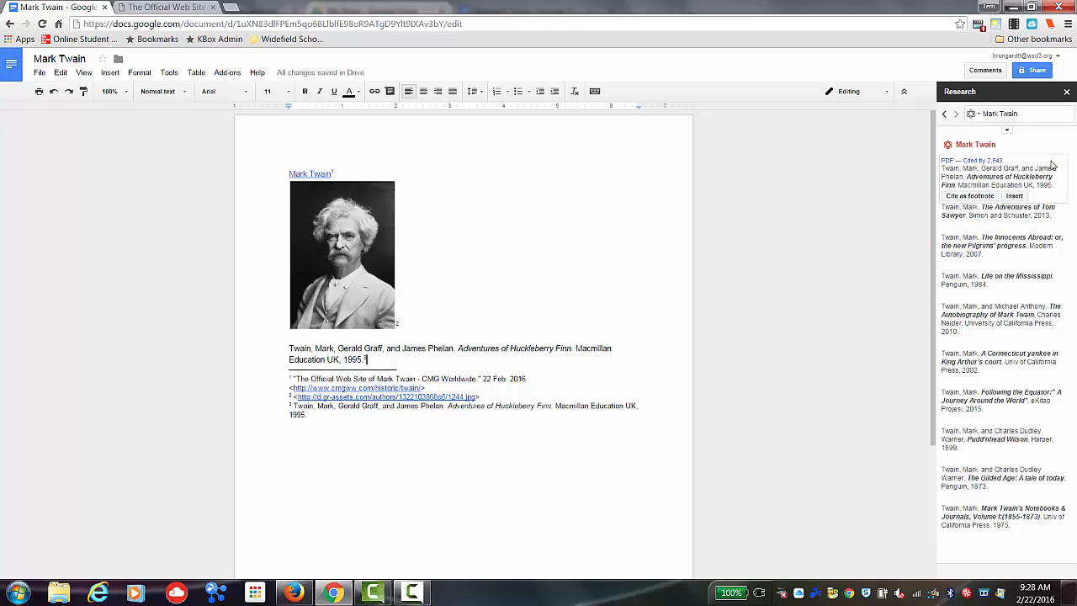
{"action": "left_click", "coordinate": [979, 122]}
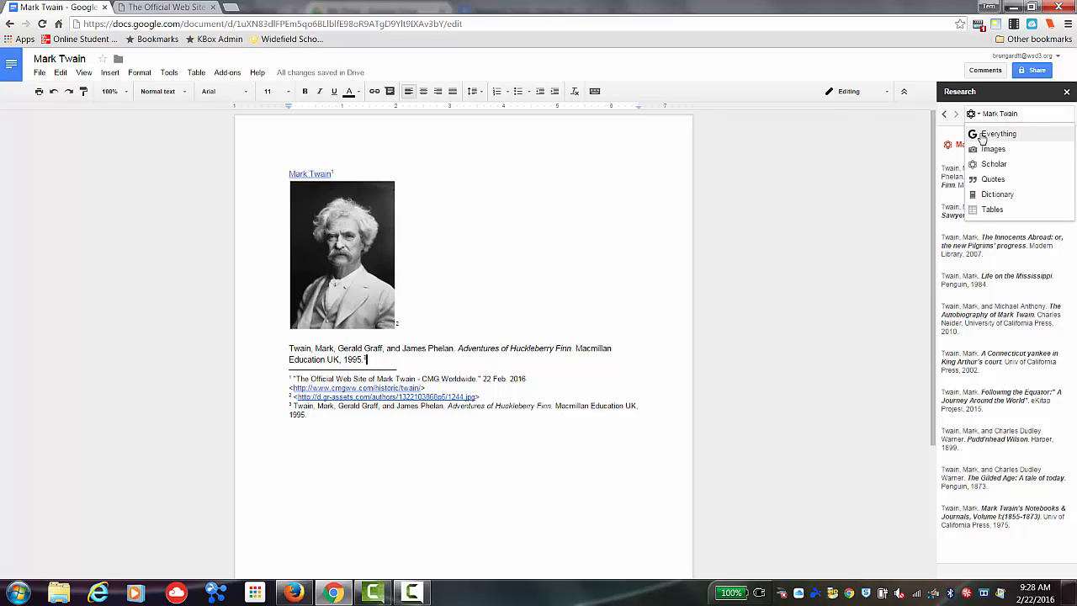
{"action": "left_click", "coordinate": [997, 180]}
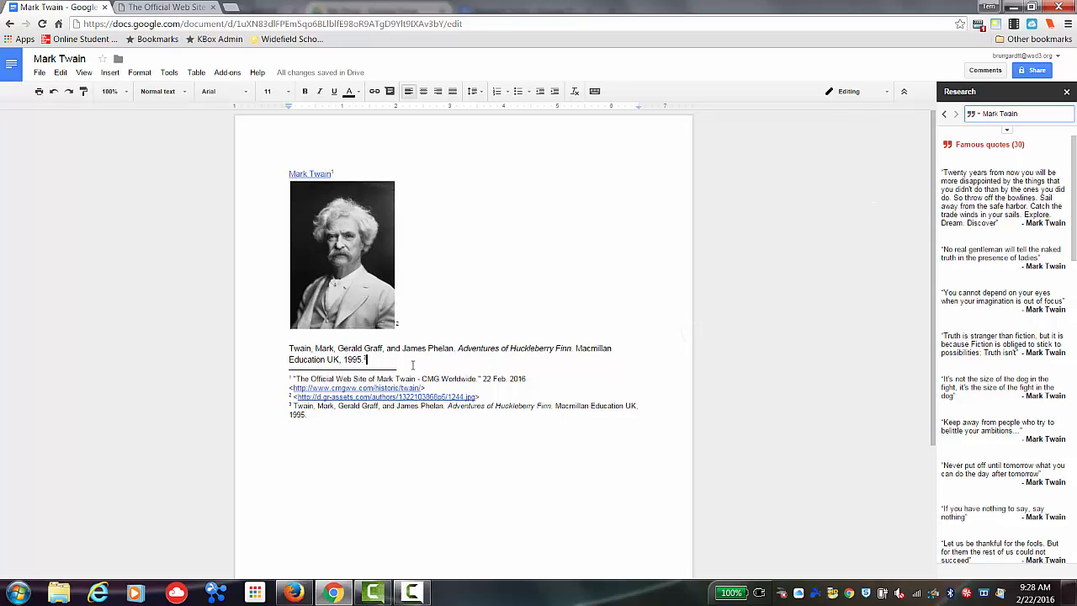
{"action": "key", "text": "Return"}
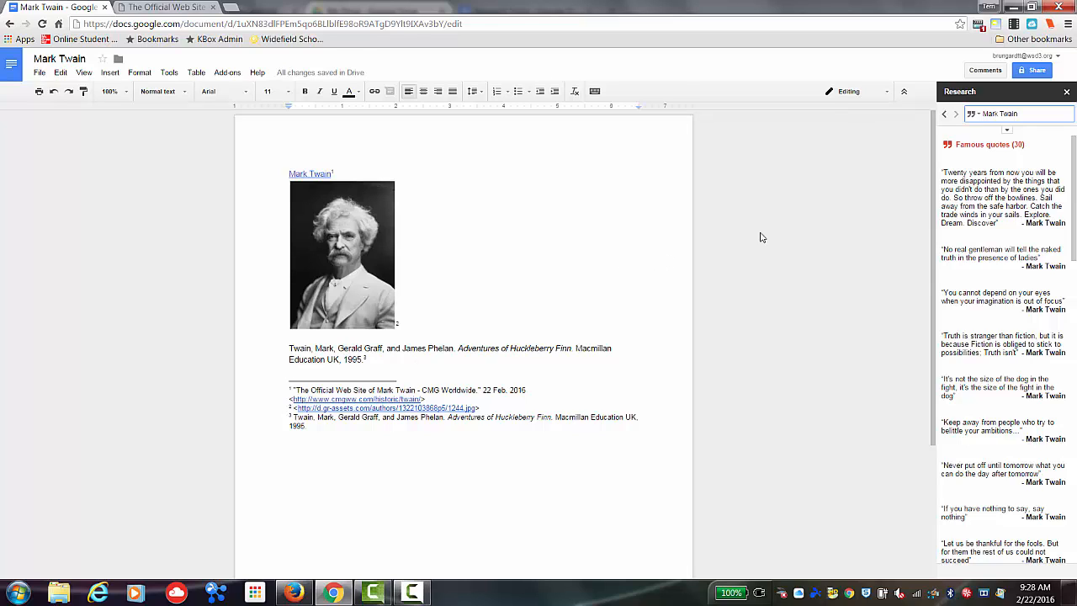
- Insert the quote "Truth is stranger than fiction..." into the document
{"action": "mouse_move", "coordinate": [1028, 194]}
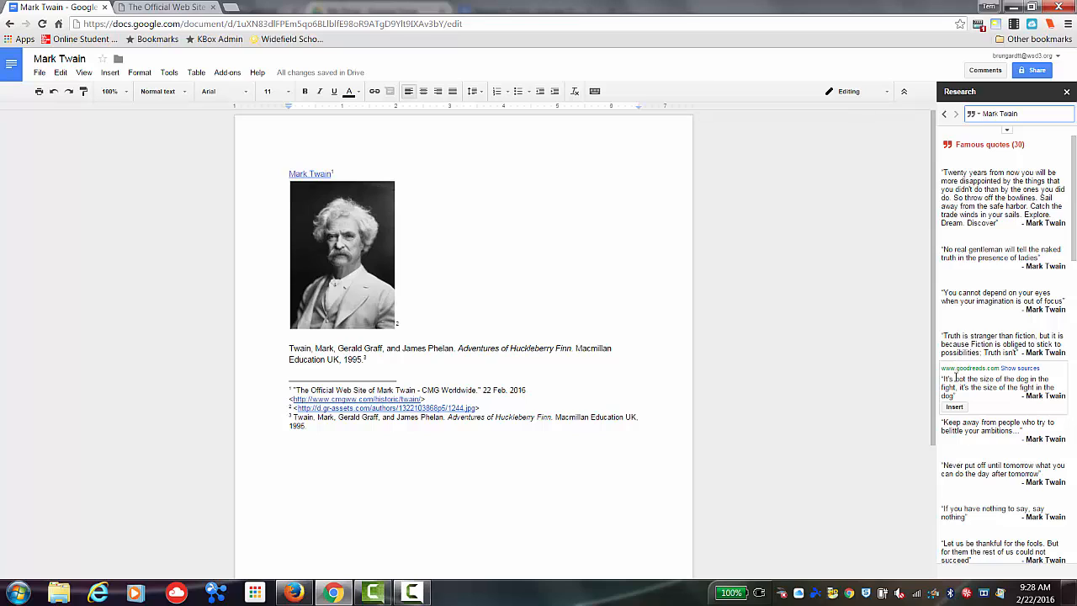
{"action": "mouse_move", "coordinate": [966, 346]}
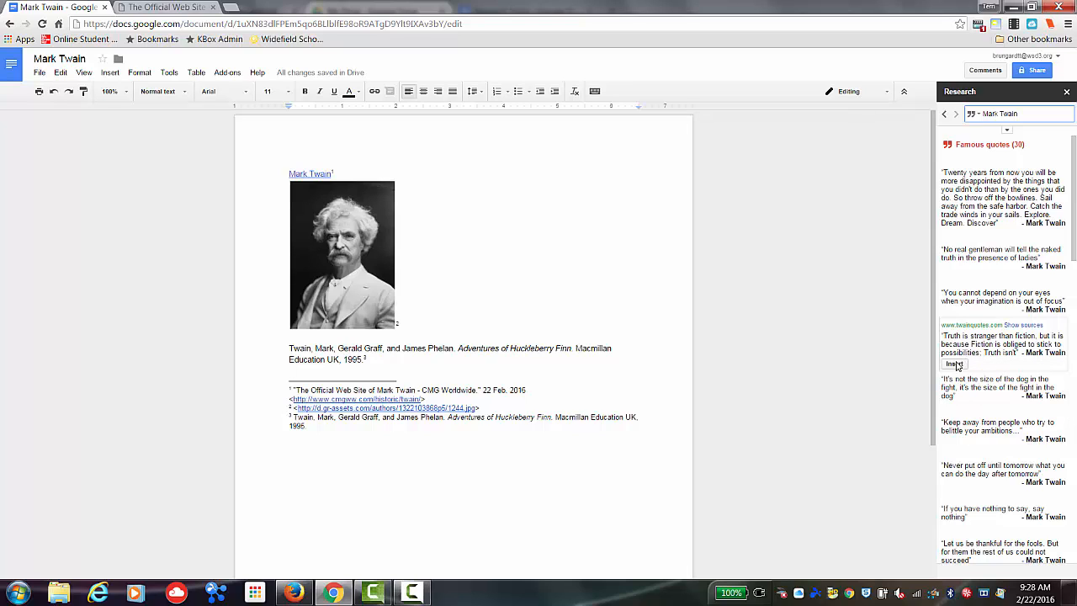
{"action": "left_click", "coordinate": [956, 365]}
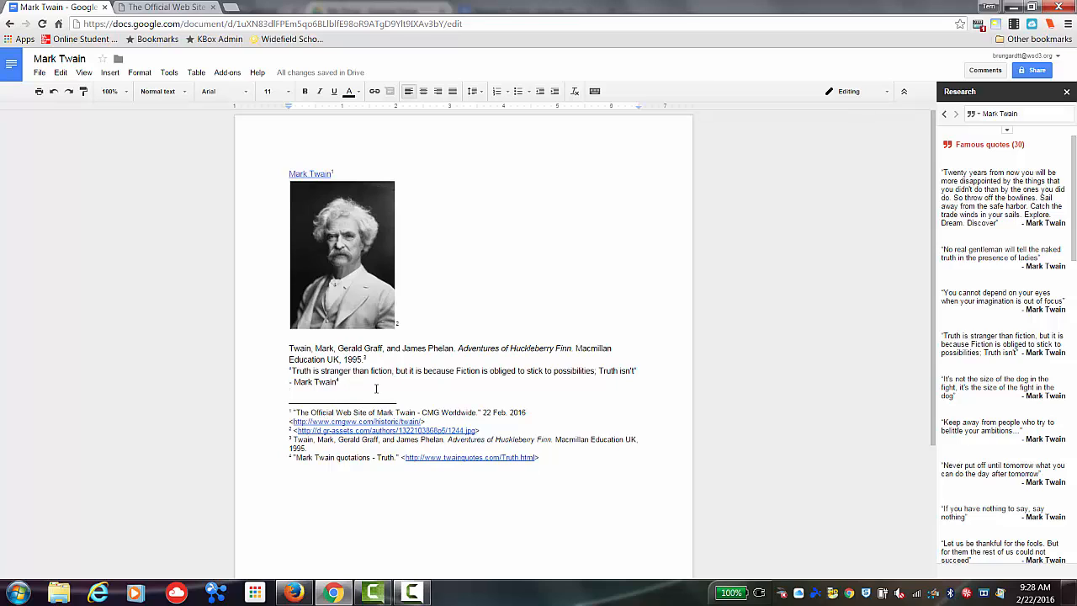
- Switch the research to the dictionary and look up the word dogs
{"action": "left_click", "coordinate": [978, 115]}
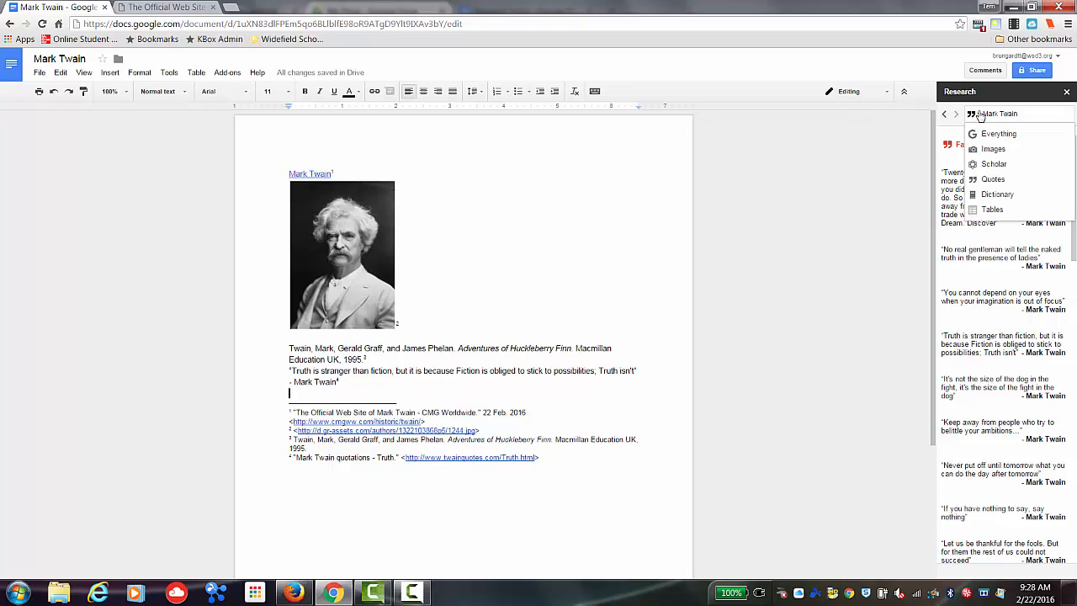
{"action": "left_click", "coordinate": [995, 195]}
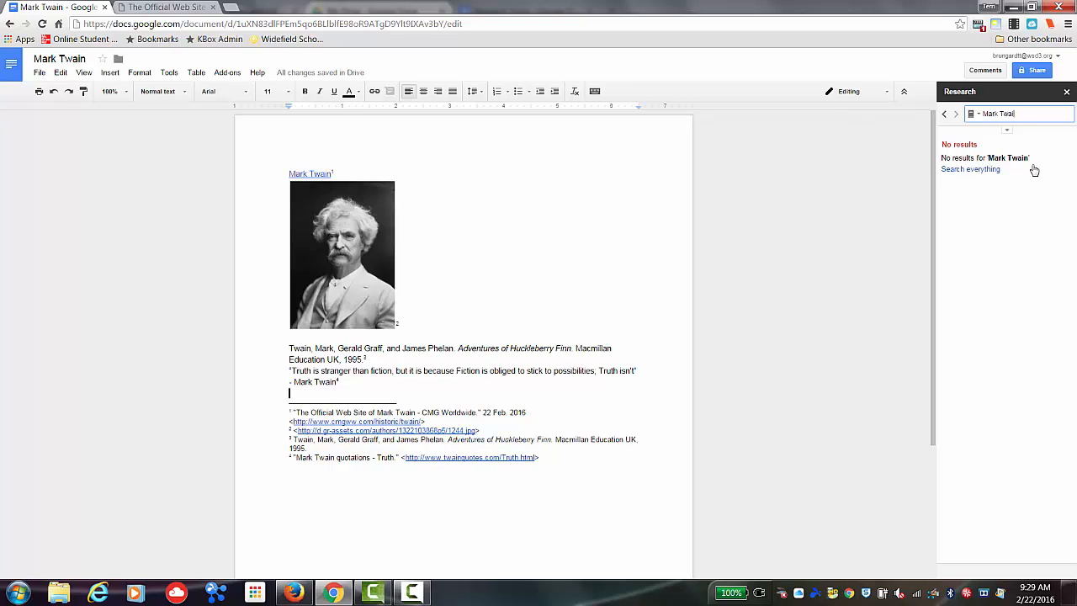
{"action": "key", "text": "BackSpace"}
{"action": "key", "text": "BackSpace"}
{"action": "key", "text": "BackSpace"}
{"action": "key", "text": "BackSpace"}
{"action": "key", "text": "BackSpace"}
{"action": "key", "text": "BackSpace"}
{"action": "key", "text": "BackSpace"}
{"action": "key", "text": "BackSpace"}
{"action": "key", "text": "BackSpace"}
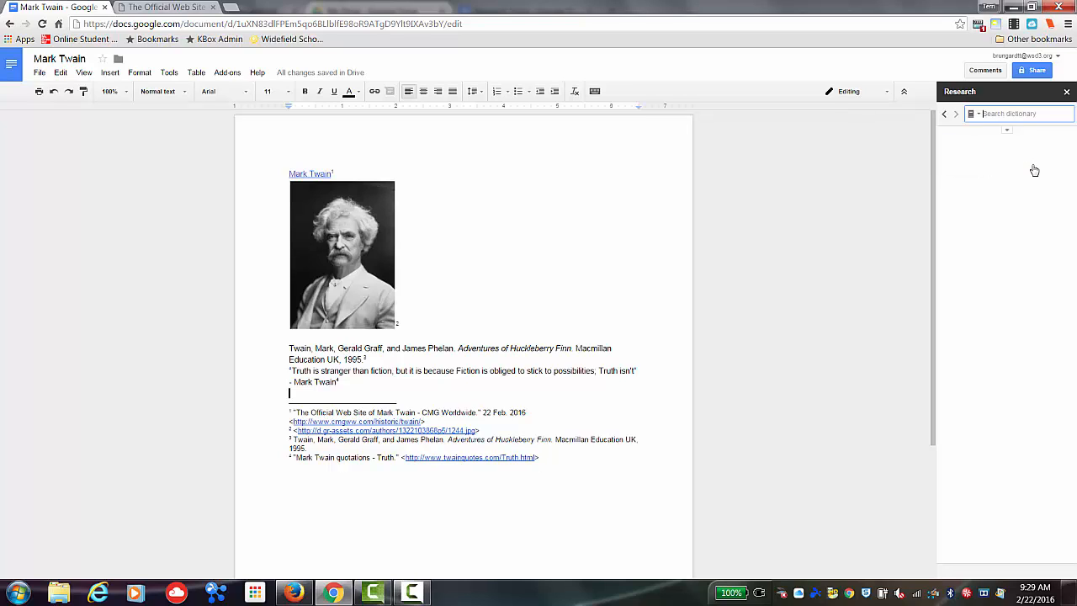
{"action": "type", "text": "dogs"}
{"action": "key", "text": "Return"}
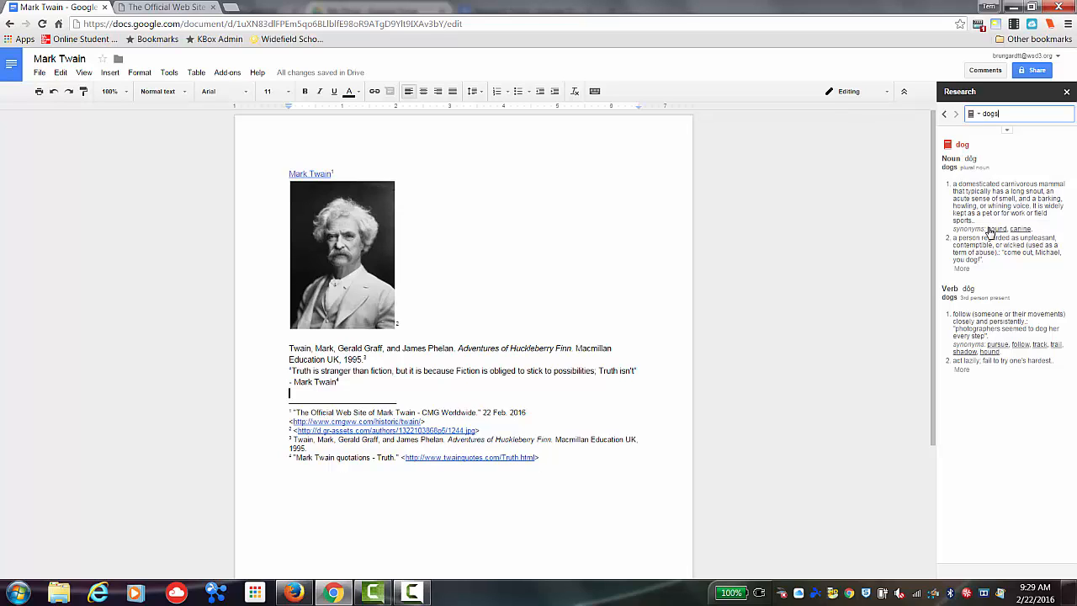
- Switch the research to Tables, search for mark twain, and cite the Goodreads Mark Twain table as a footnote
{"action": "left_click", "coordinate": [979, 116]}
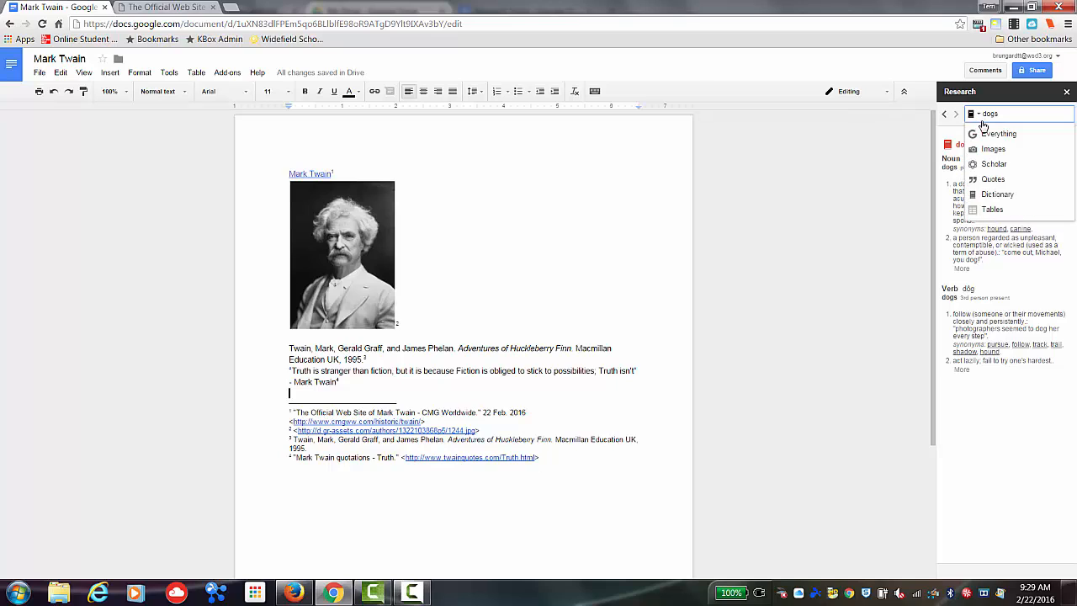
{"action": "left_click", "coordinate": [993, 210]}
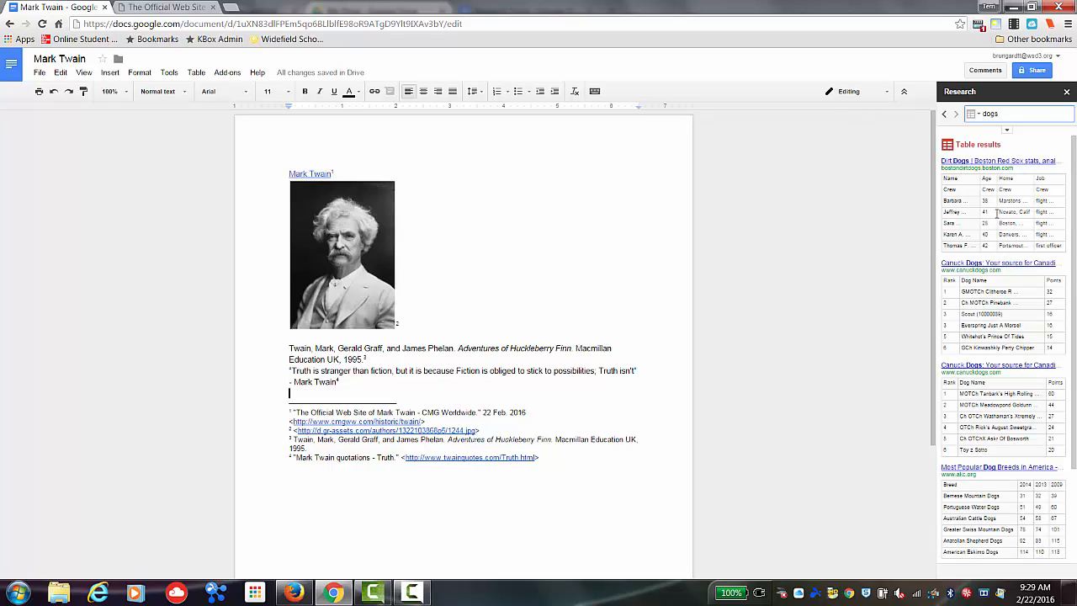
{"action": "left_click", "coordinate": [1002, 111]}
{"action": "key", "text": "BackSpace"}
{"action": "key", "text": "BackSpace"}
{"action": "key", "text": "BackSpace"}
{"action": "key", "text": "BackSpace"}
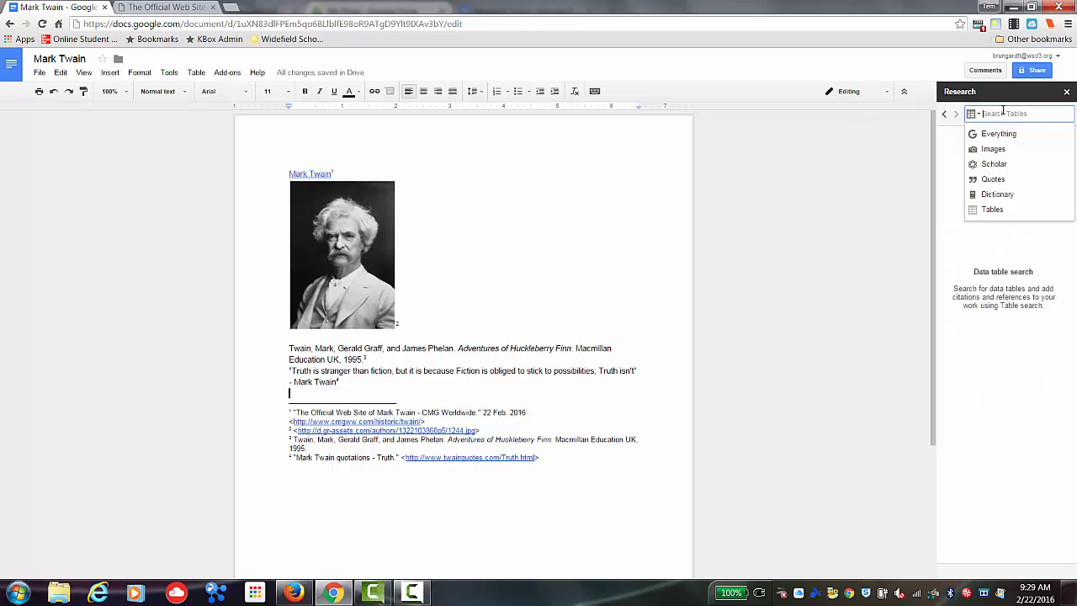
{"action": "type", "text": "mari"}
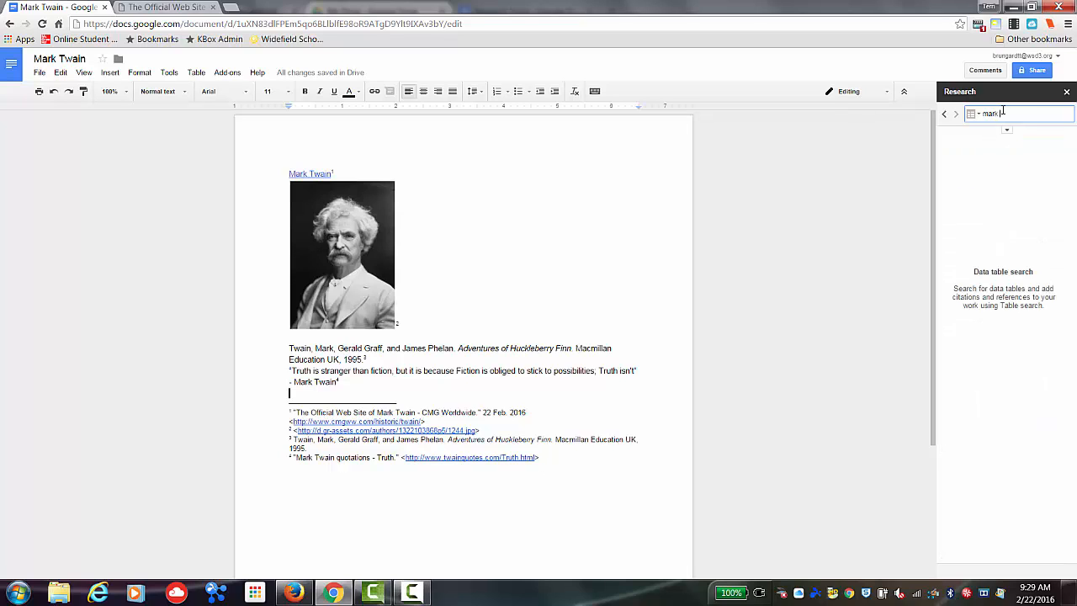
{"action": "type", "text": " twain"}
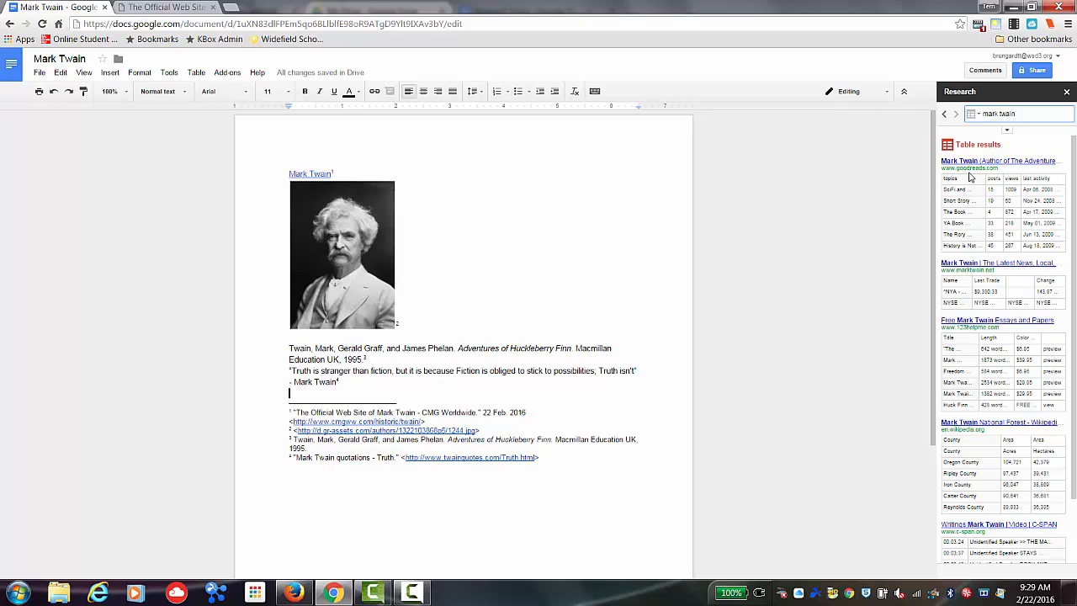
{"action": "mouse_move", "coordinate": [976, 165]}
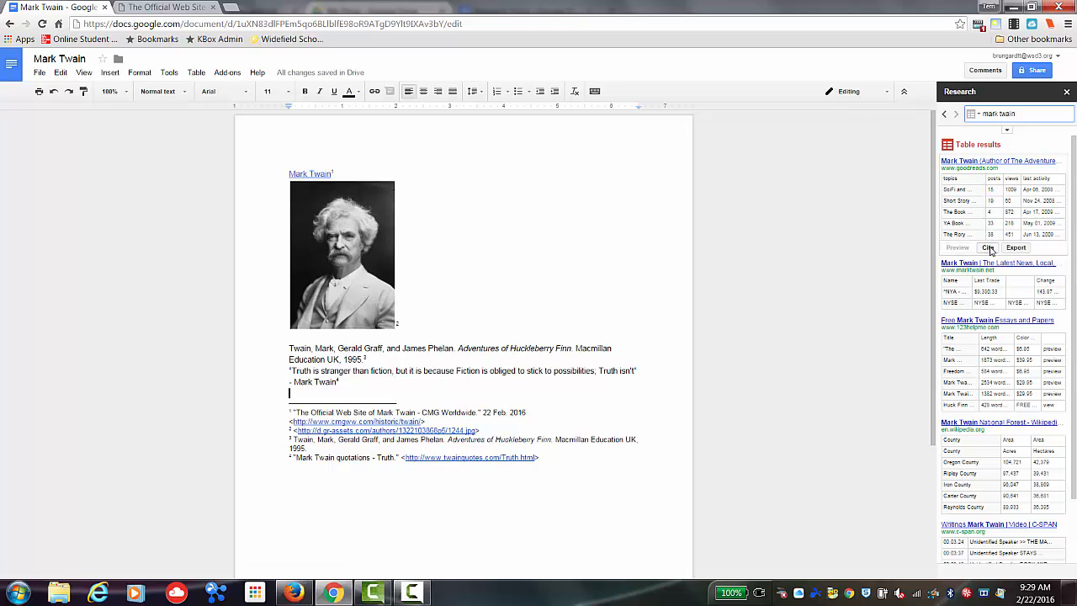
{"action": "left_click", "coordinate": [989, 248]}
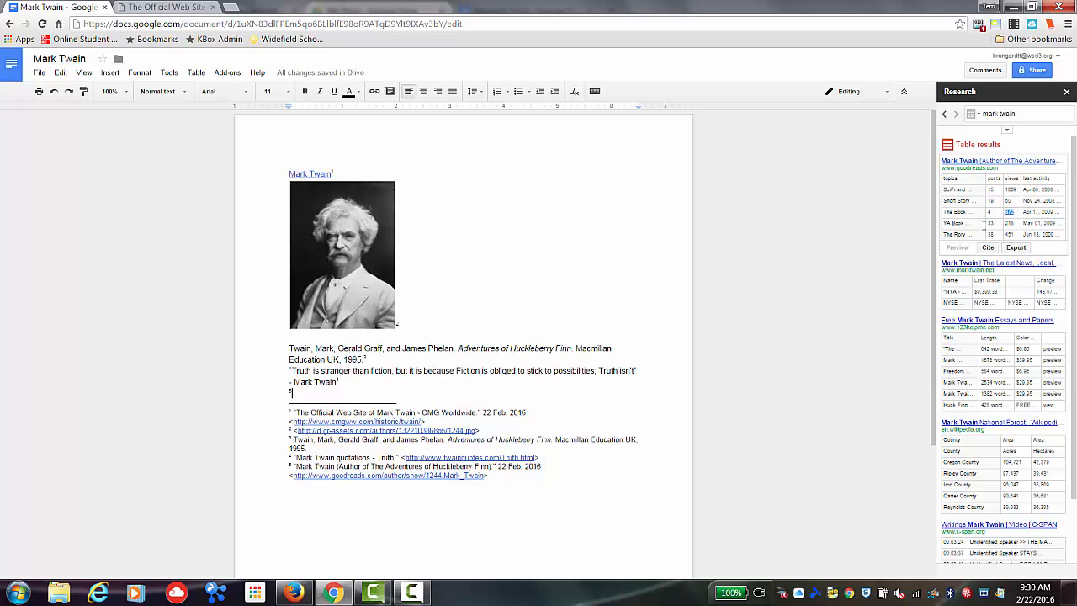
{"action": "left_click_drag", "start_coordinate": [1023, 213], "coordinate": [982, 219]}
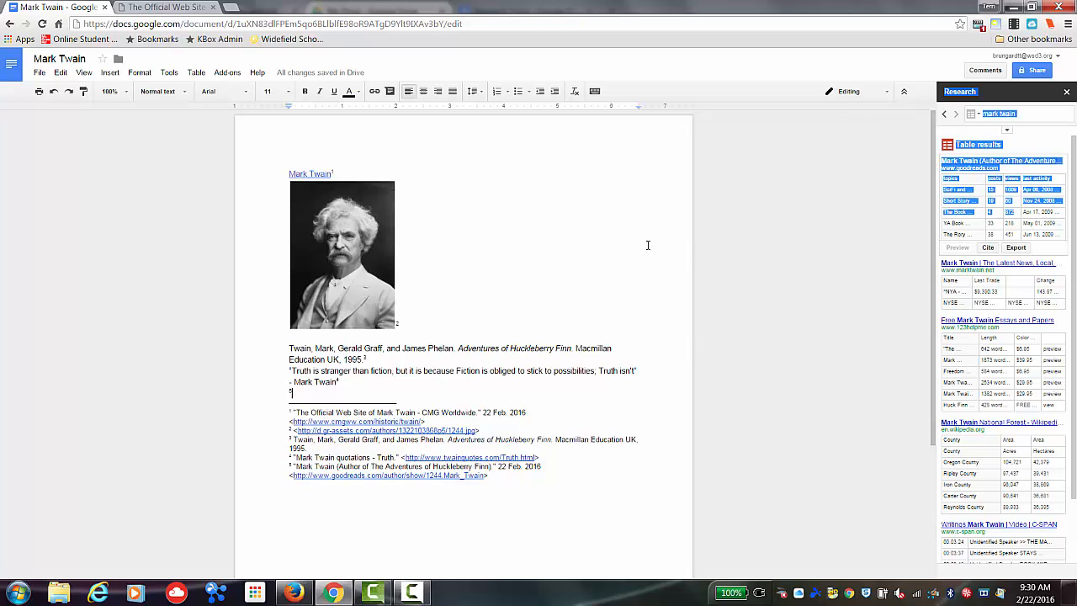
{"action": "right_click", "coordinate": [896, 195]}
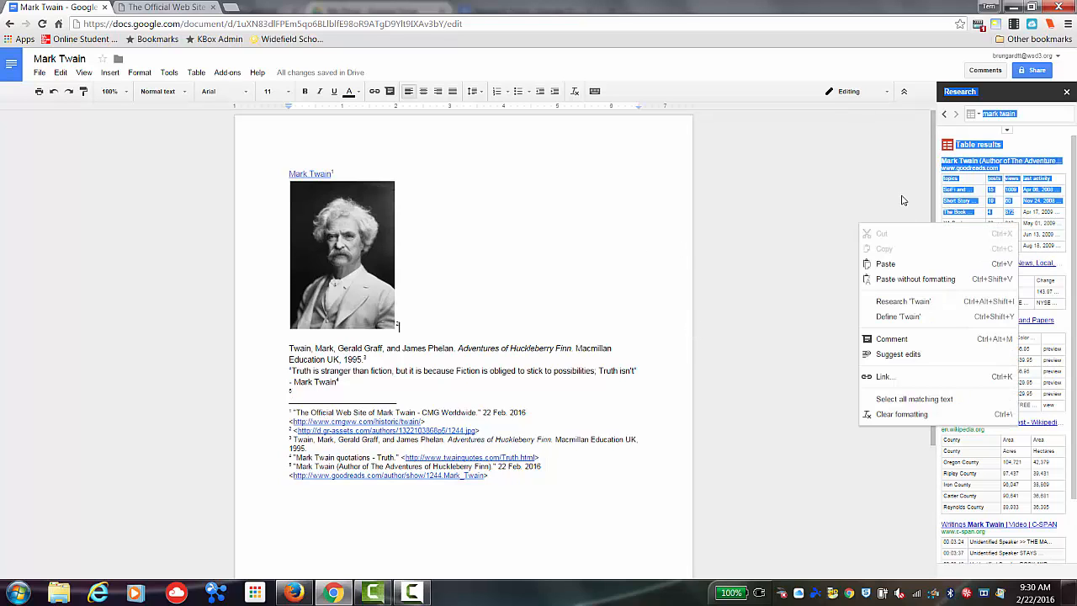
{"action": "left_click", "coordinate": [1004, 217]}
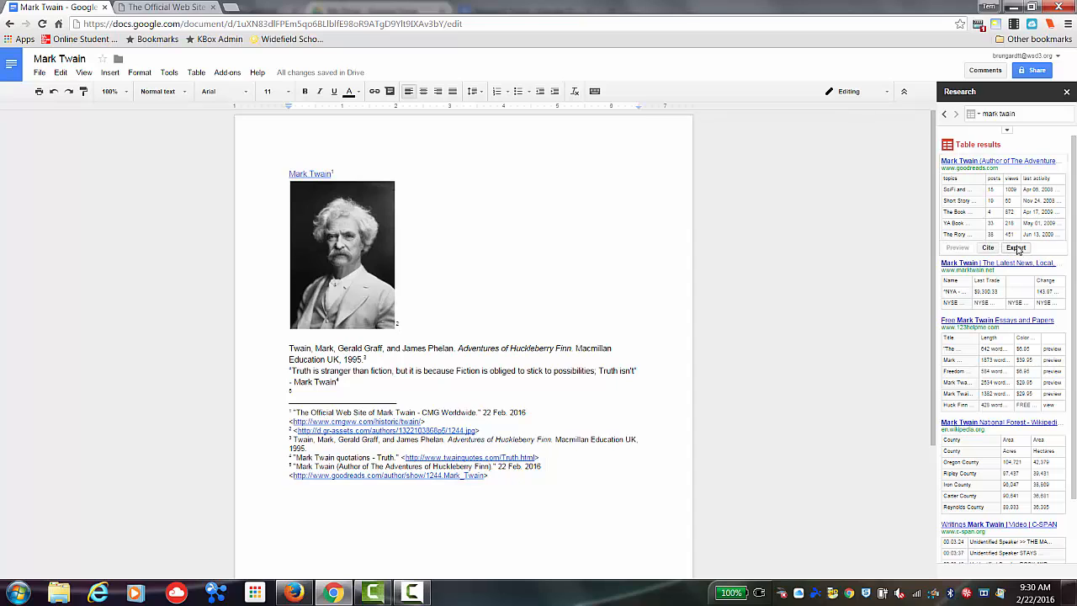
- Export the Goodreads Mark Twain table to view it in Google's Tables search, returning to the document
{"action": "left_click", "coordinate": [1018, 250]}
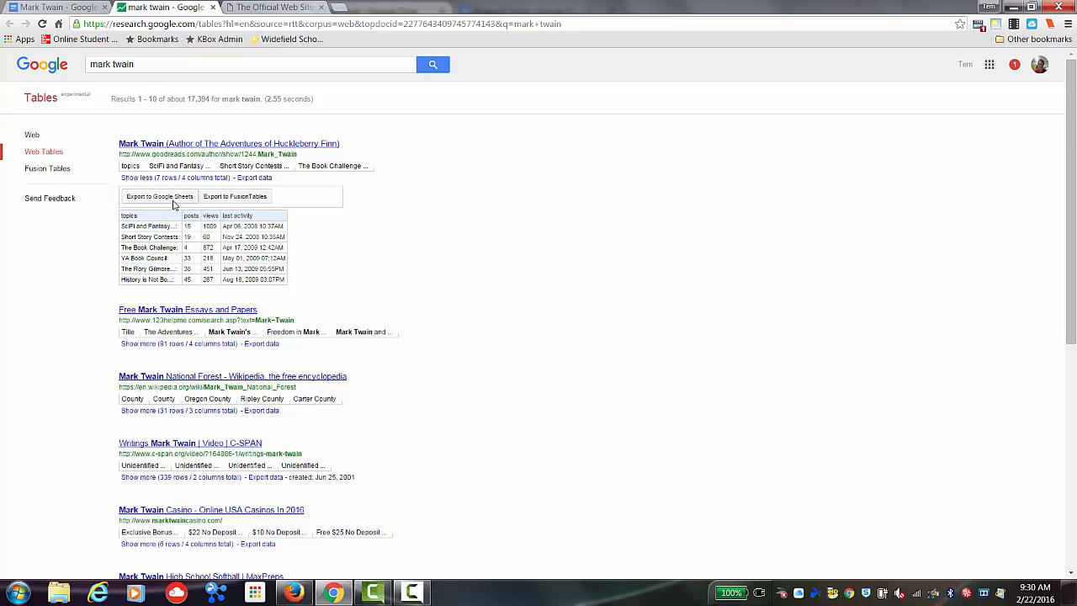
{"action": "left_click", "coordinate": [89, 13]}
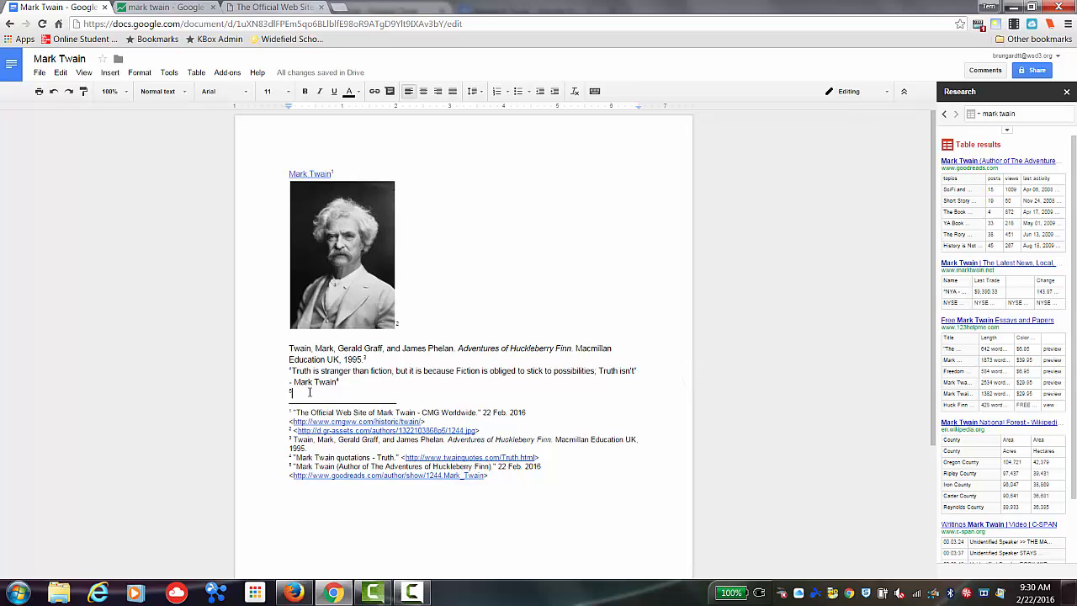
- Add a new line, close the Research pane, and open the EasyBib Bibliography Creator's Manage Bibliography
{"action": "key", "text": "Return"}
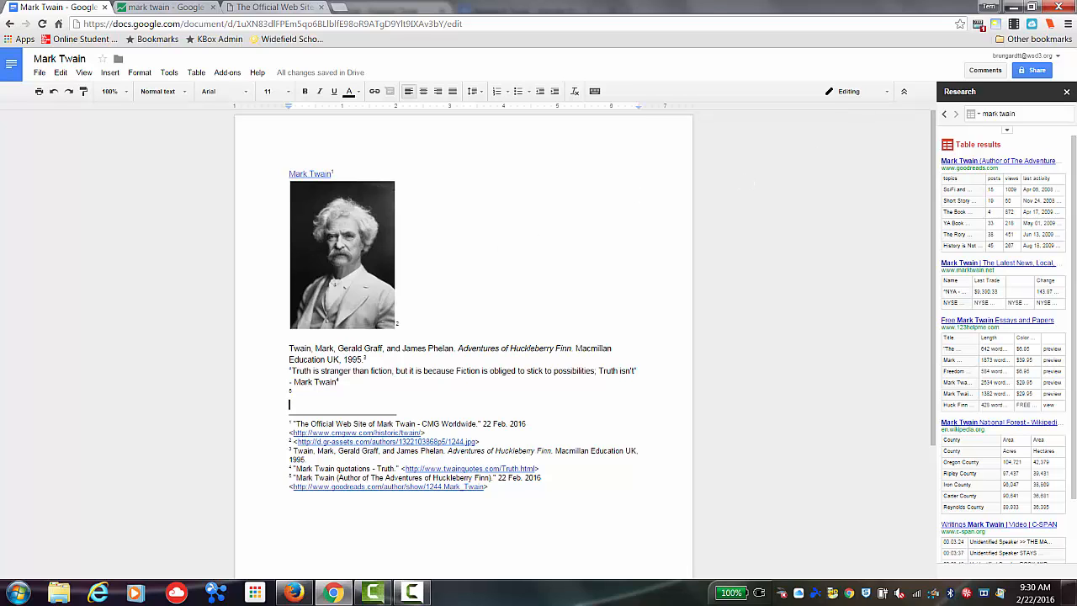
{"action": "left_click", "coordinate": [1067, 94]}
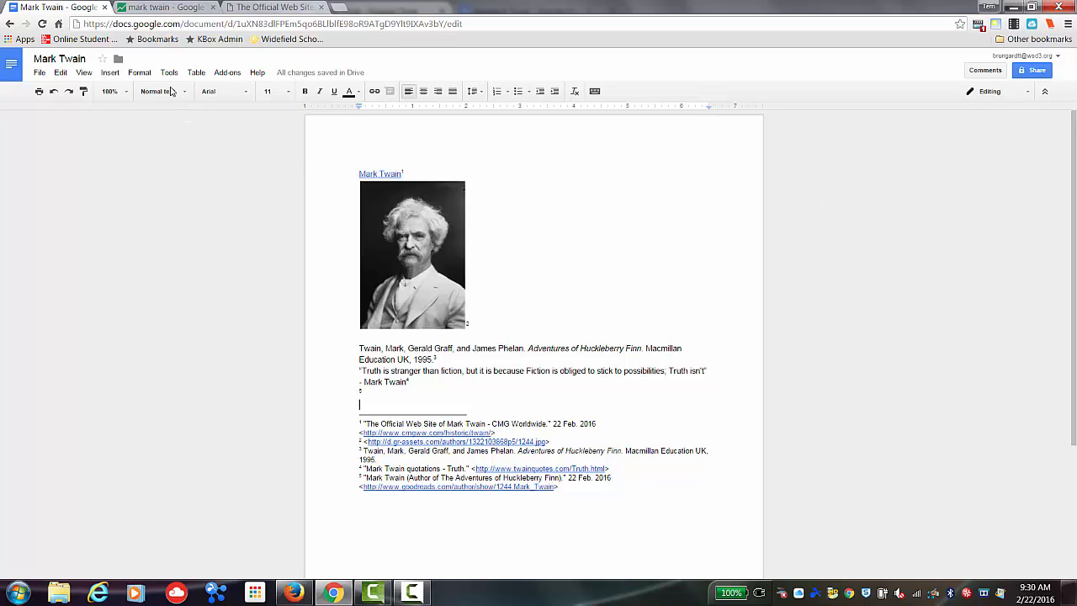
{"action": "left_click", "coordinate": [227, 73]}
{"action": "mouse_move", "coordinate": [249, 93]}
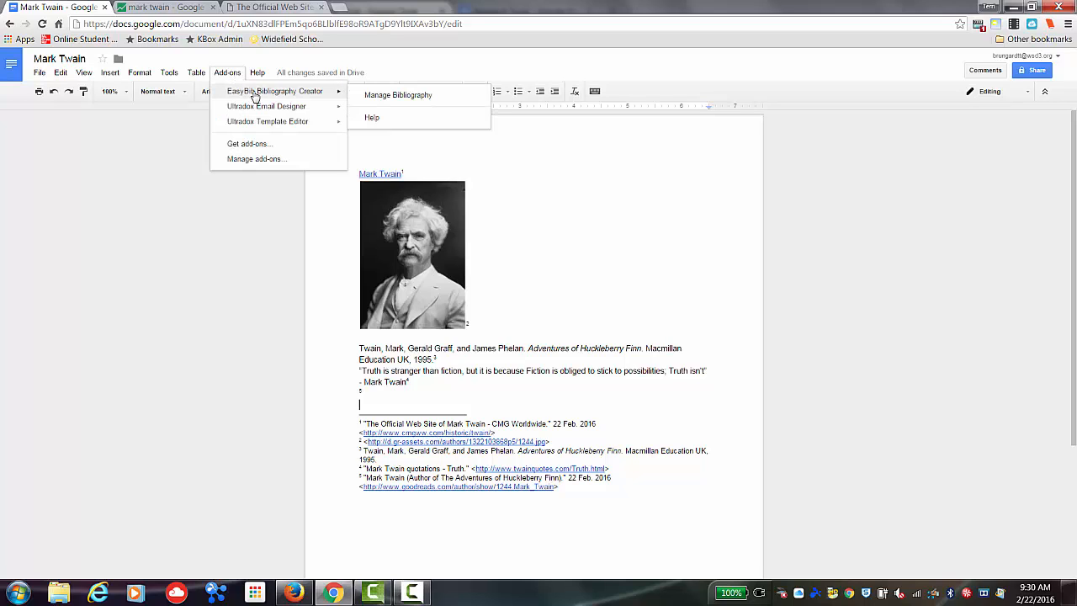
{"action": "left_click", "coordinate": [381, 96]}
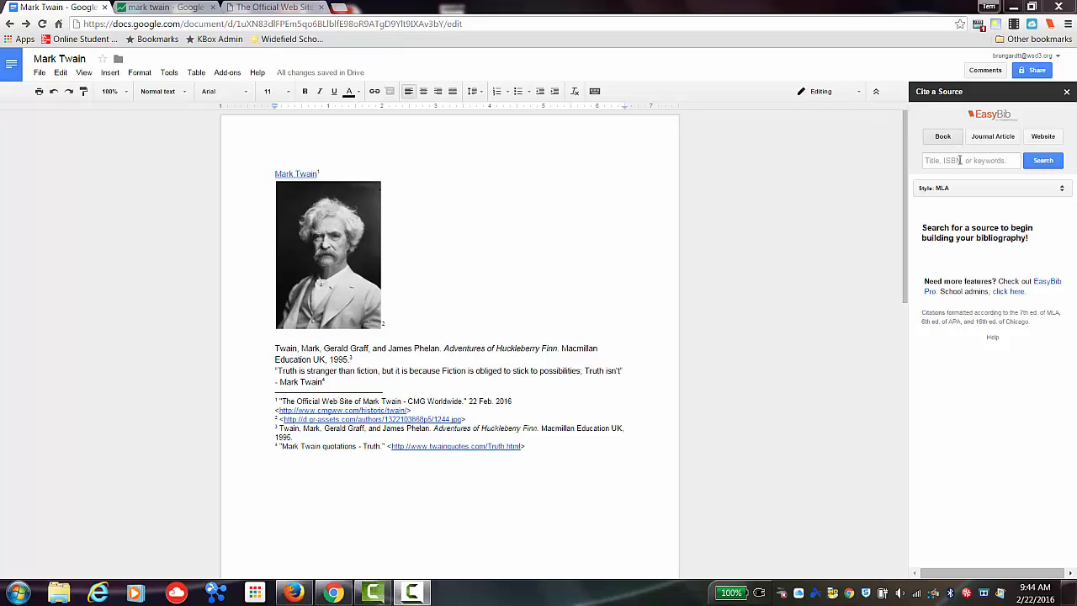
- Search EasyBib books for mark twain and add Autobiography of Mark Twain to the bibliography
{"action": "left_click", "coordinate": [960, 161]}
{"action": "type", "text": "mark twain"}
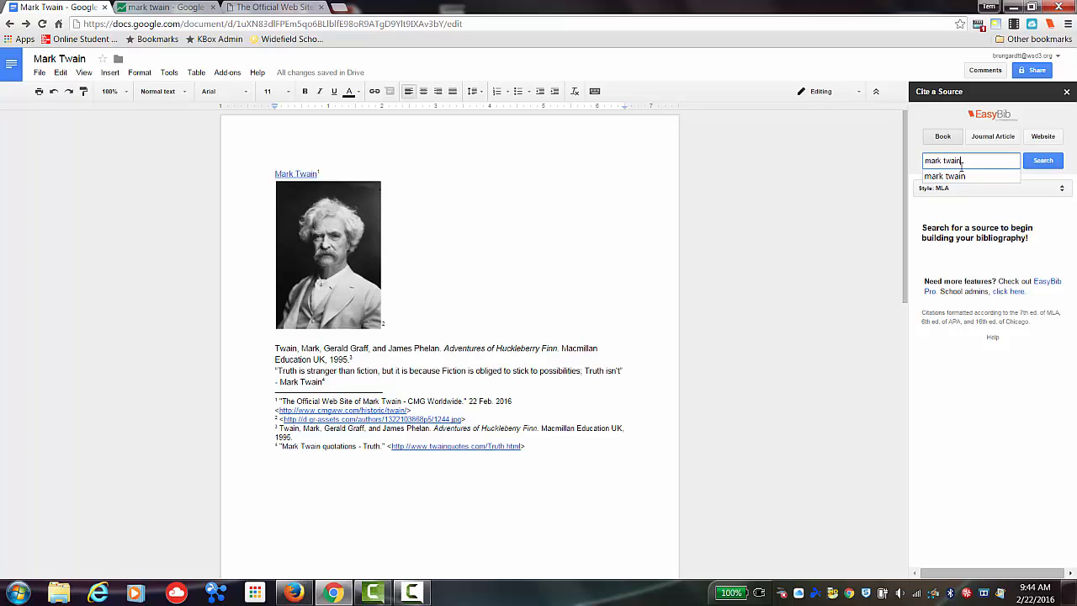
{"action": "key", "text": "Return"}
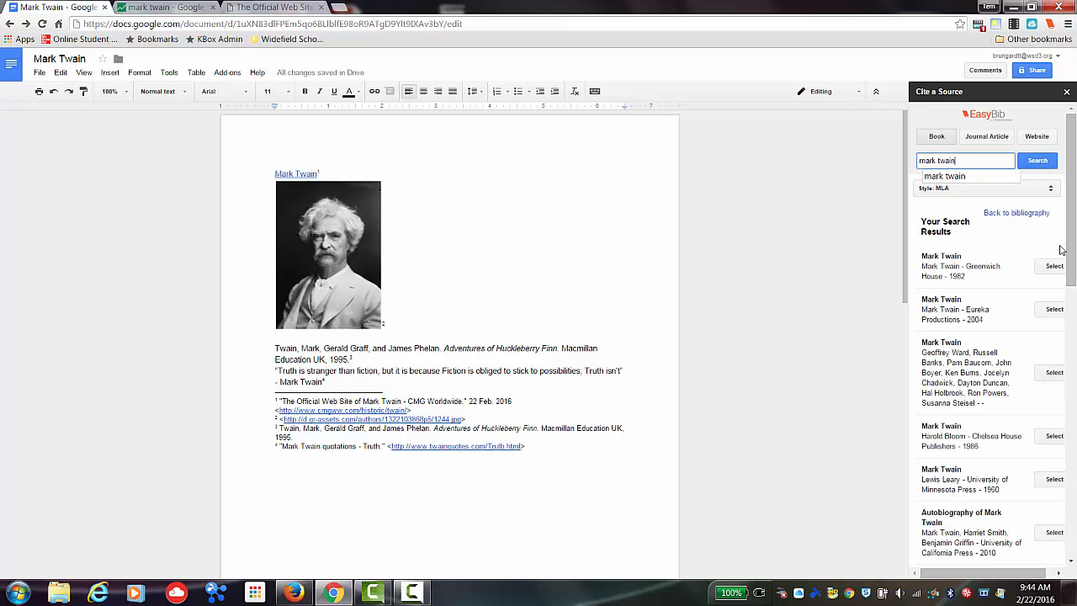
{"action": "left_click_drag", "start_coordinate": [1073, 247], "coordinate": [1076, 307]}
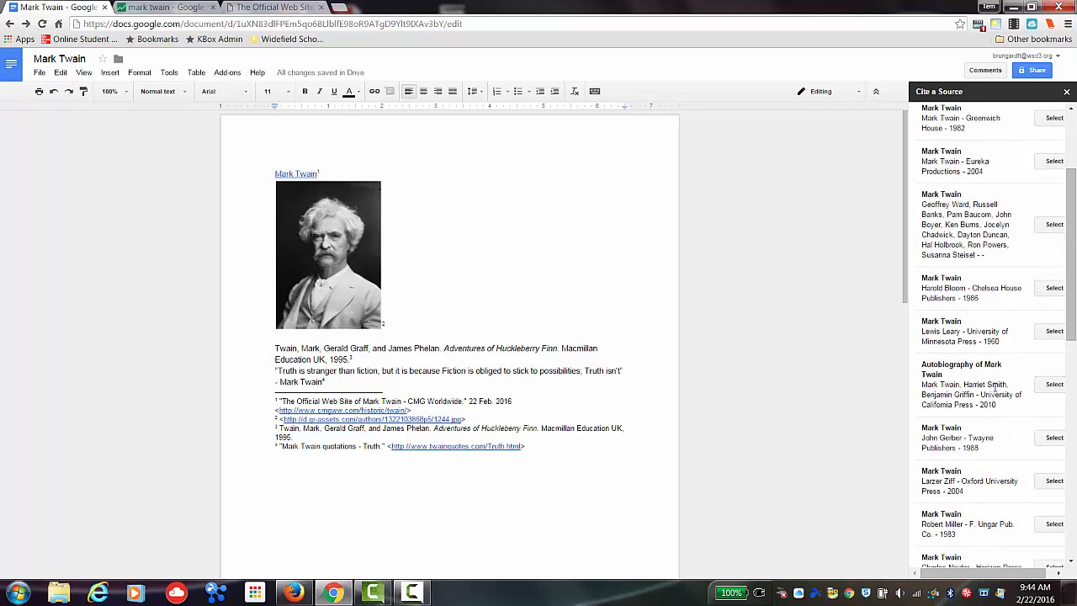
{"action": "left_click", "coordinate": [1053, 384]}
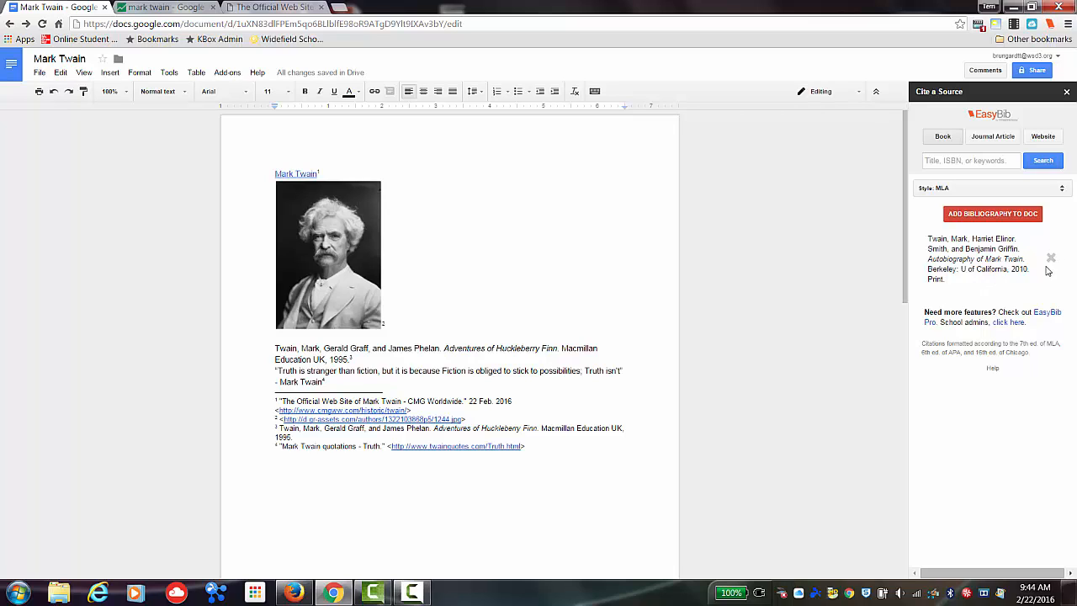
- Search EasyBib journal articles for mark twain and add "Going West:Roughing it" to the bibliography
{"action": "left_click", "coordinate": [999, 139]}
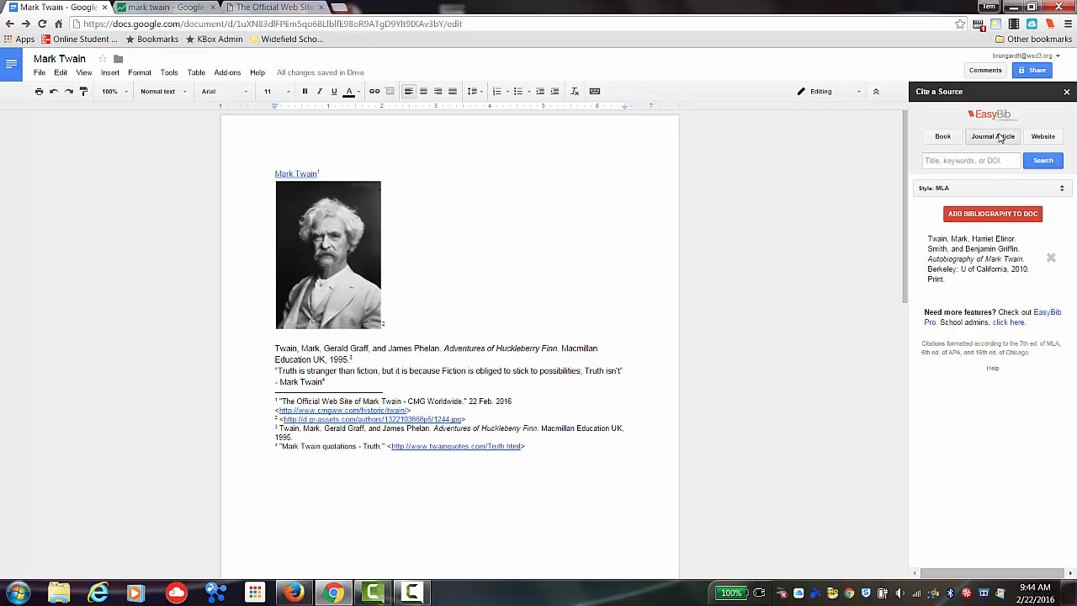
{"action": "left_click", "coordinate": [993, 161]}
{"action": "type", "text": "mark twain"}
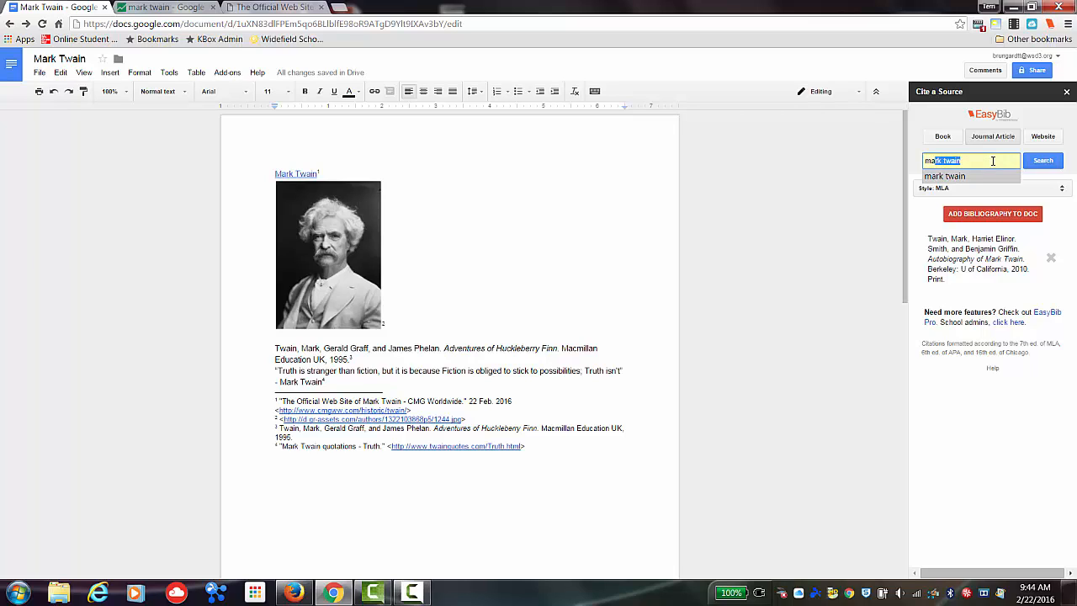
{"action": "left_click", "coordinate": [975, 176]}
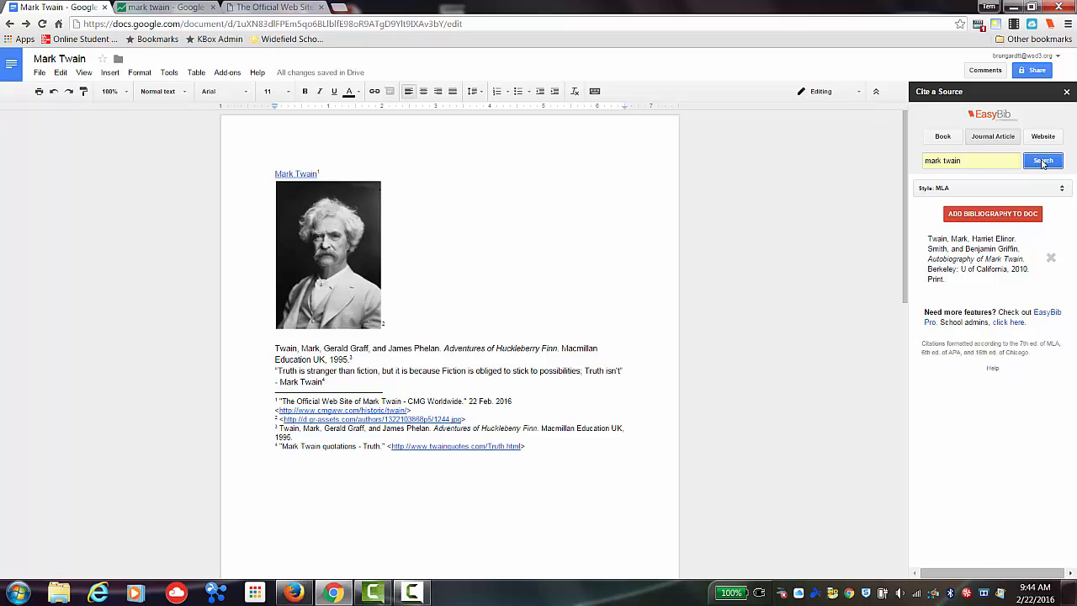
{"action": "left_click", "coordinate": [1043, 161]}
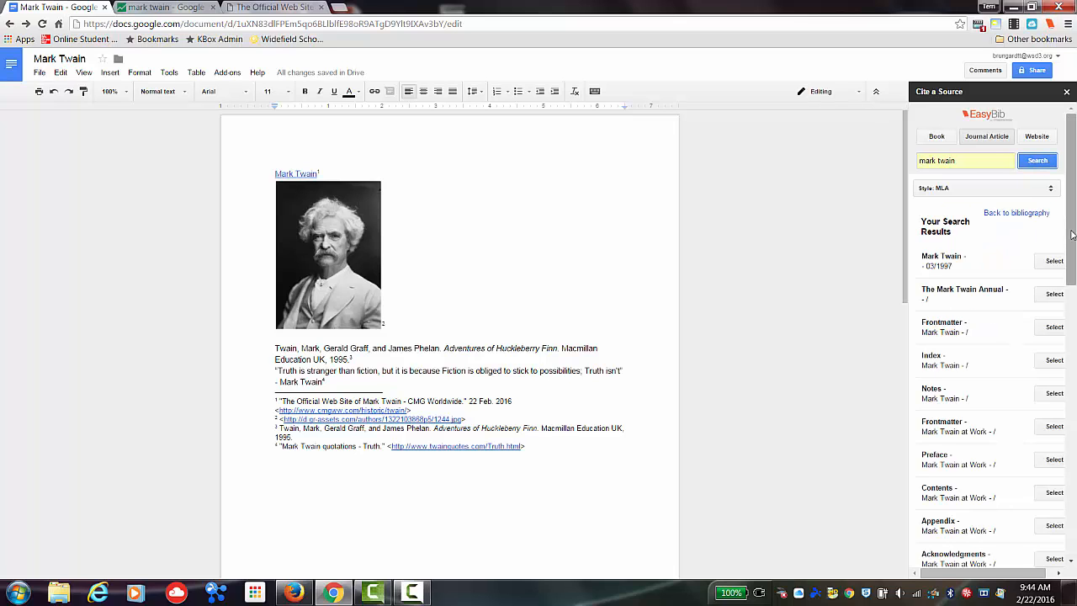
{"action": "left_click_drag", "start_coordinate": [1072, 235], "coordinate": [1074, 396]}
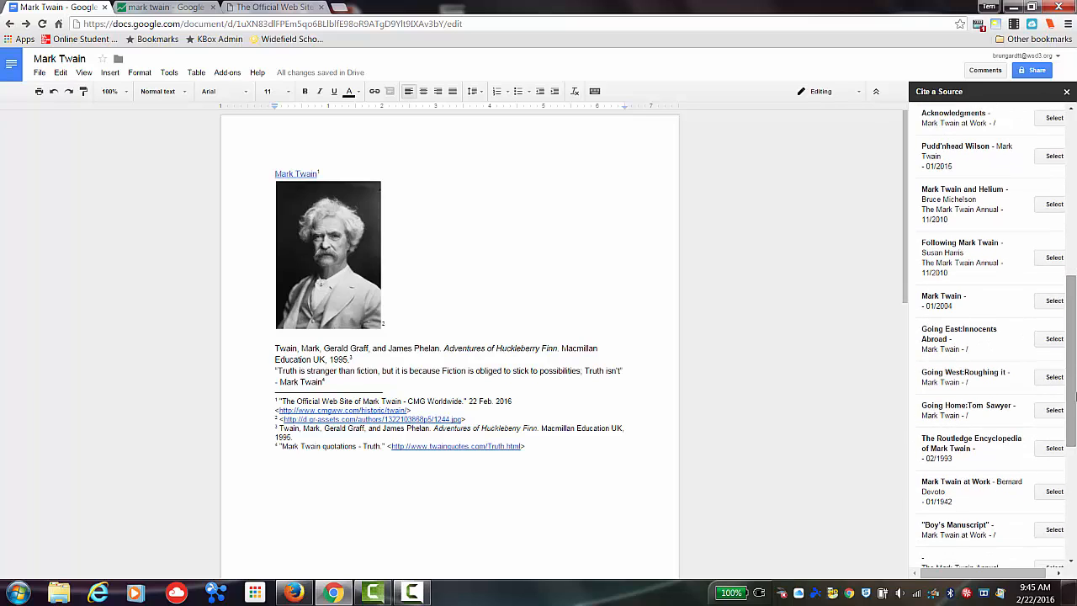
{"action": "left_click", "coordinate": [1052, 379]}
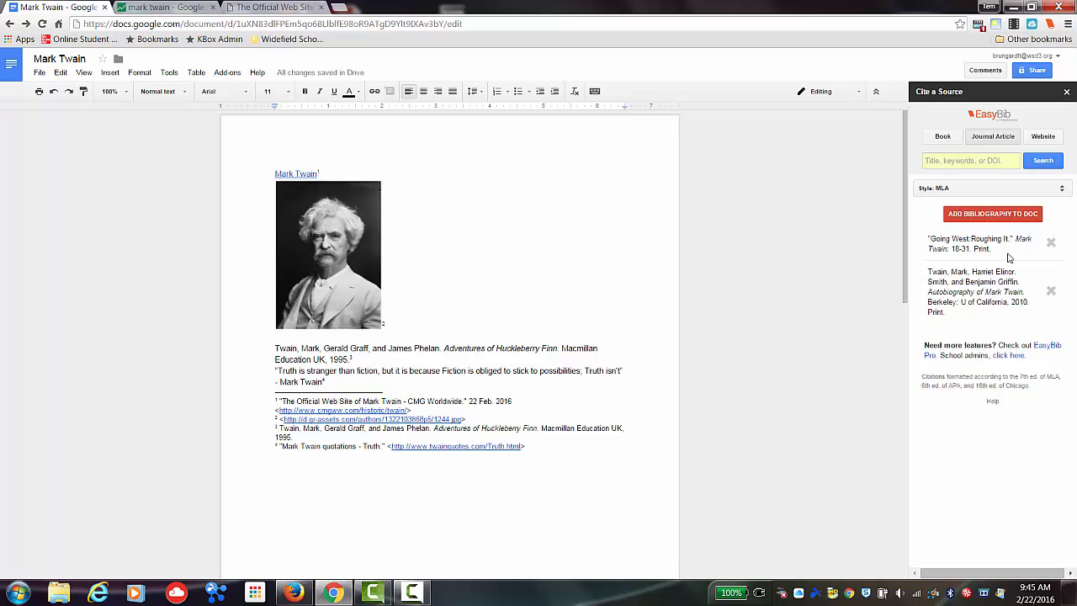
- Copy the Official Mark Twain website's URL and paste it into EasyBib's website URL search
{"action": "left_click", "coordinate": [1042, 138]}
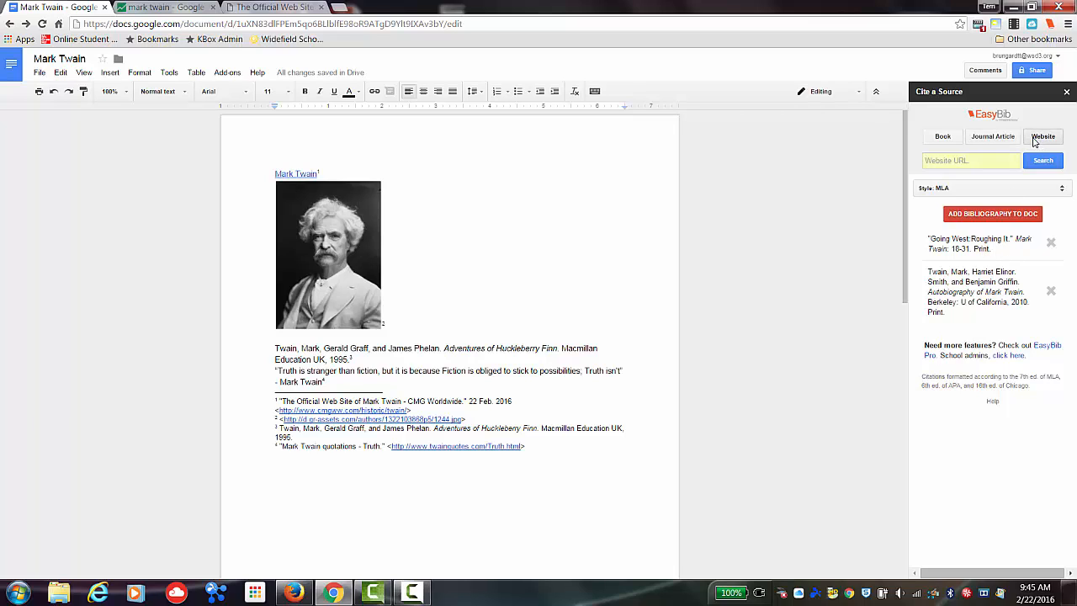
{"action": "left_click", "coordinate": [297, 9]}
{"action": "left_click", "coordinate": [266, 19]}
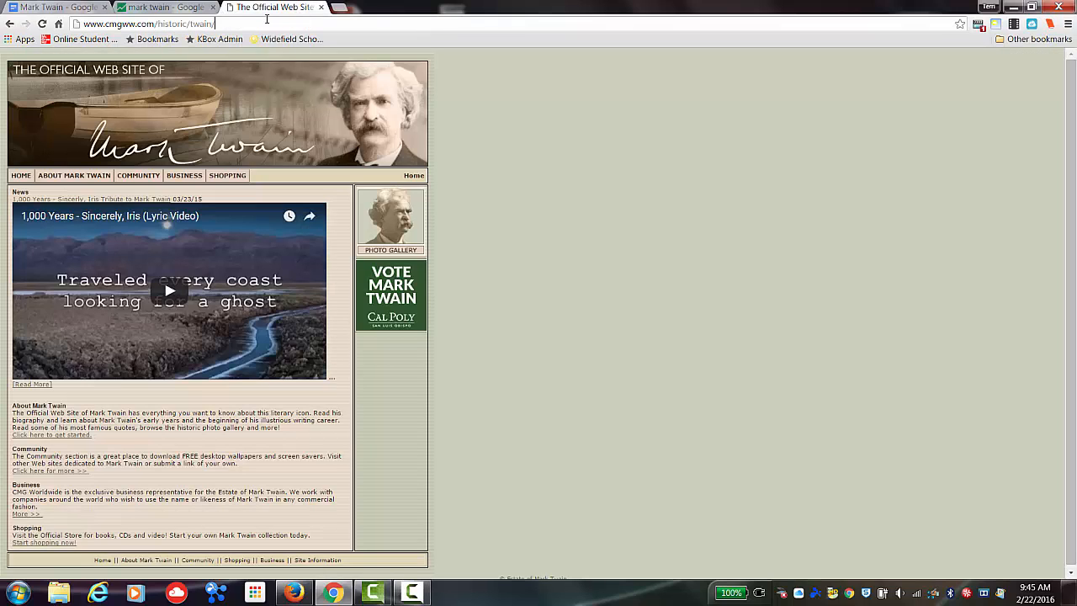
{"action": "triple_click", "coordinate": [151, 25]}
{"action": "key", "text": "ctrl+c"}
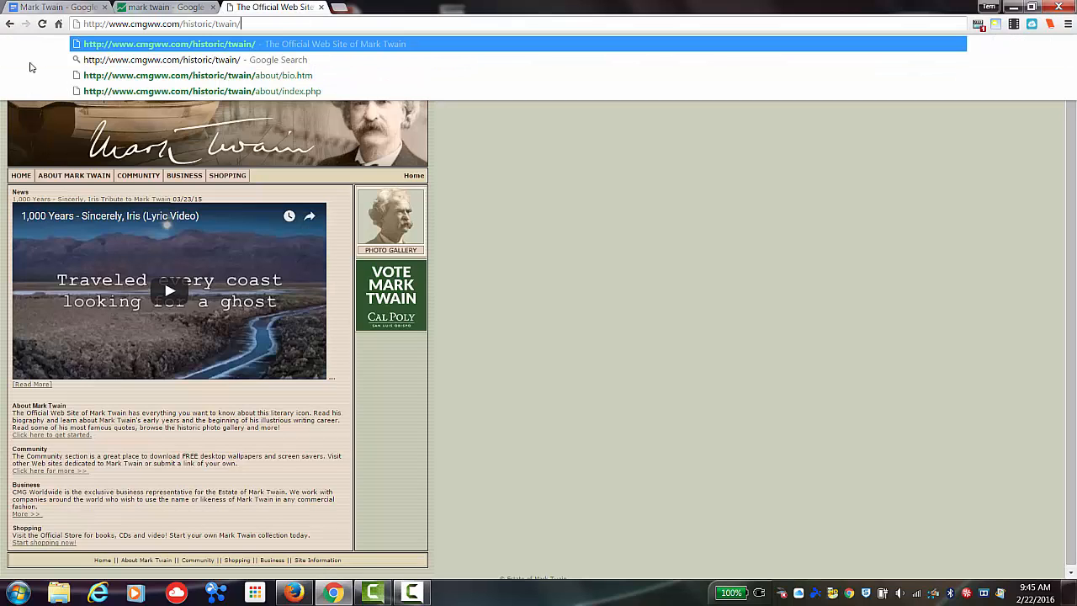
{"action": "left_click", "coordinate": [75, 10]}
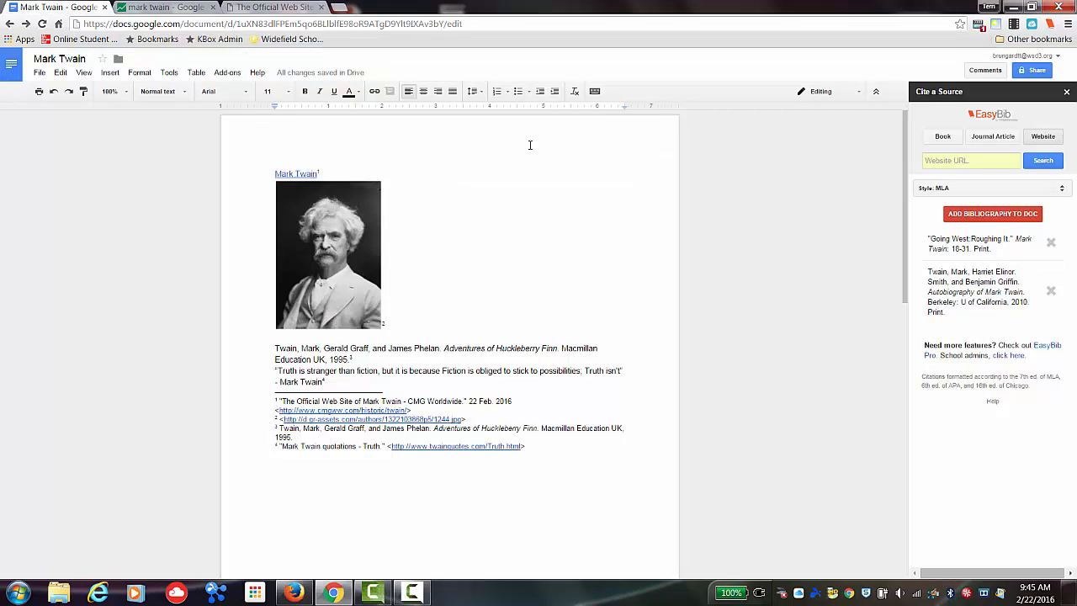
{"action": "left_click", "coordinate": [949, 161]}
{"action": "key", "text": "ctrl+v"}
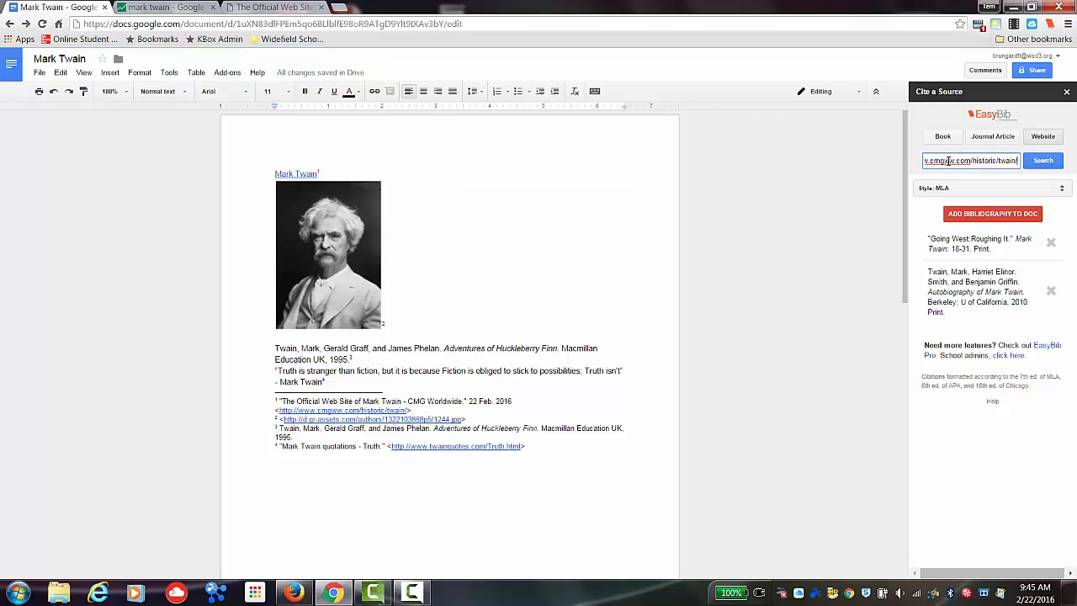
- Add The Official Web Site of Mark Twain to the bibliography from the URL search, then insert the bibliography into the document
{"action": "left_click", "coordinate": [1046, 162]}
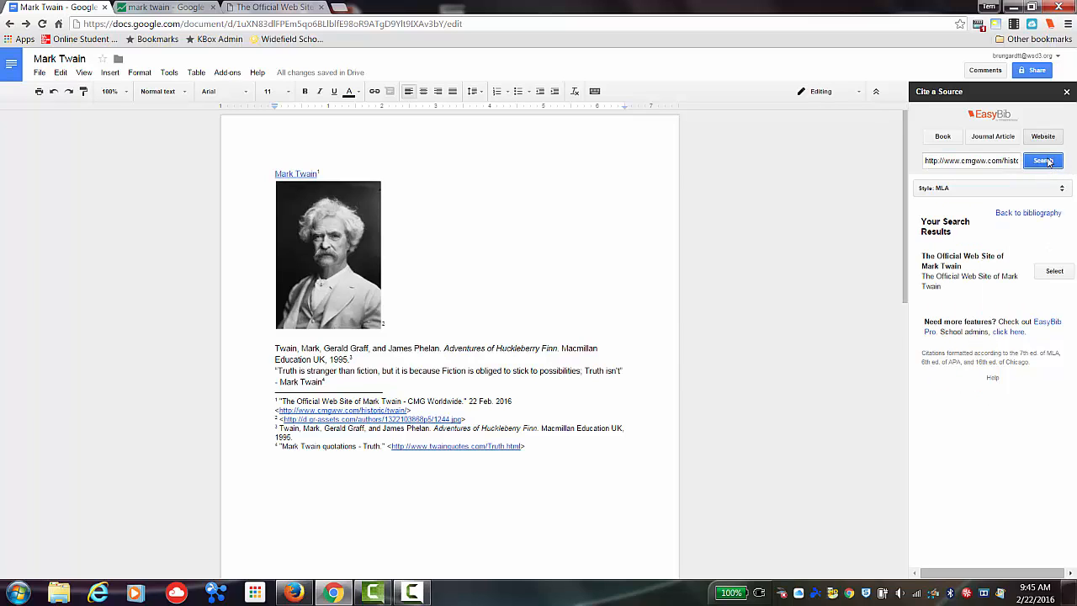
{"action": "left_click", "coordinate": [1055, 272]}
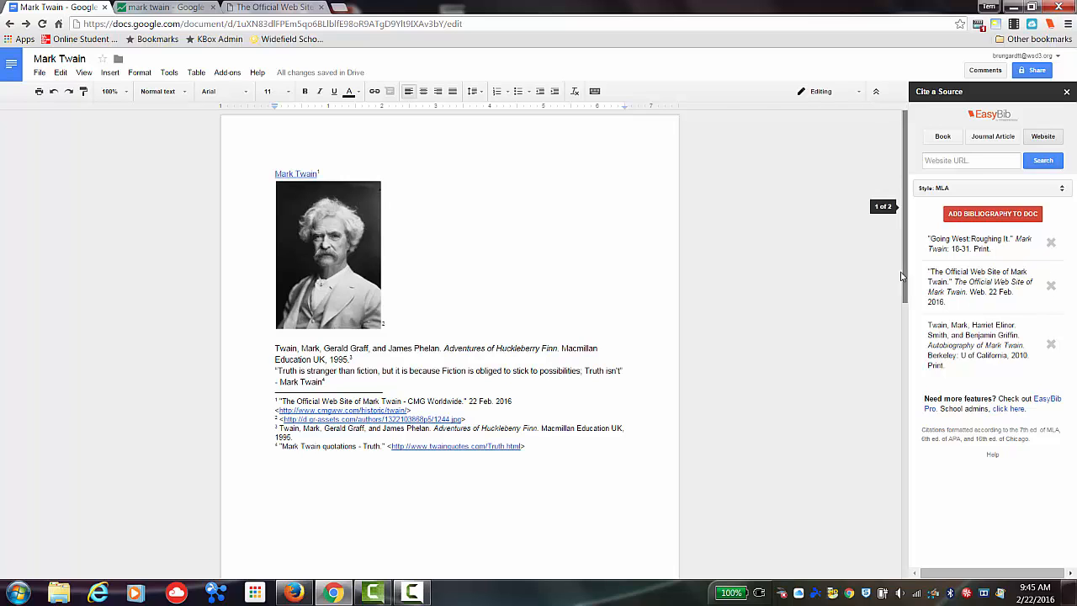
{"action": "scroll", "coordinate": [907, 269], "scroll_direction": "down", "scroll_amount": 4}
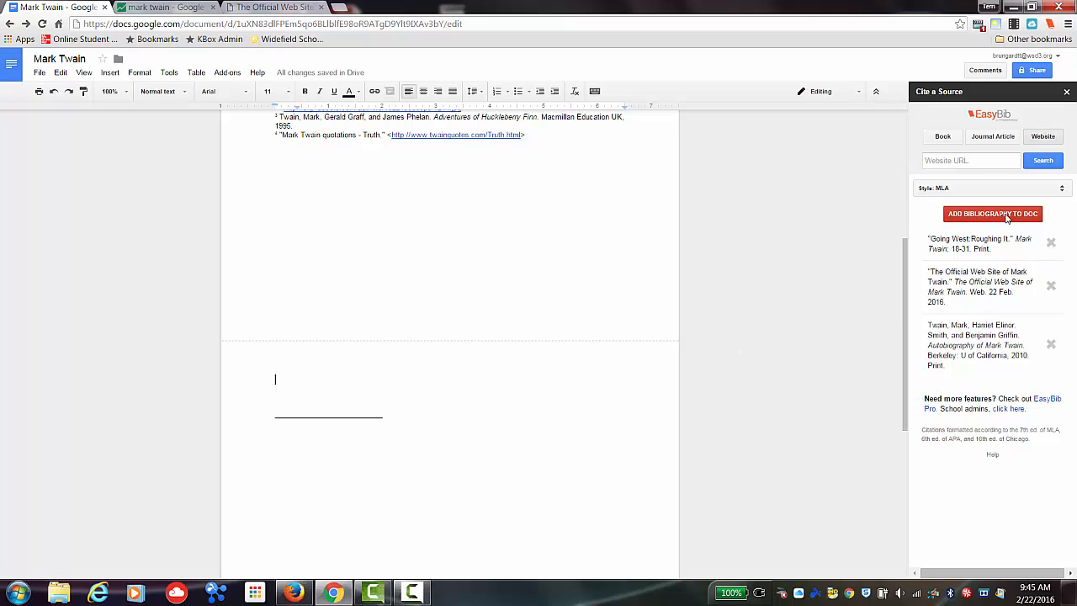
{"action": "left_click", "coordinate": [1003, 216]}
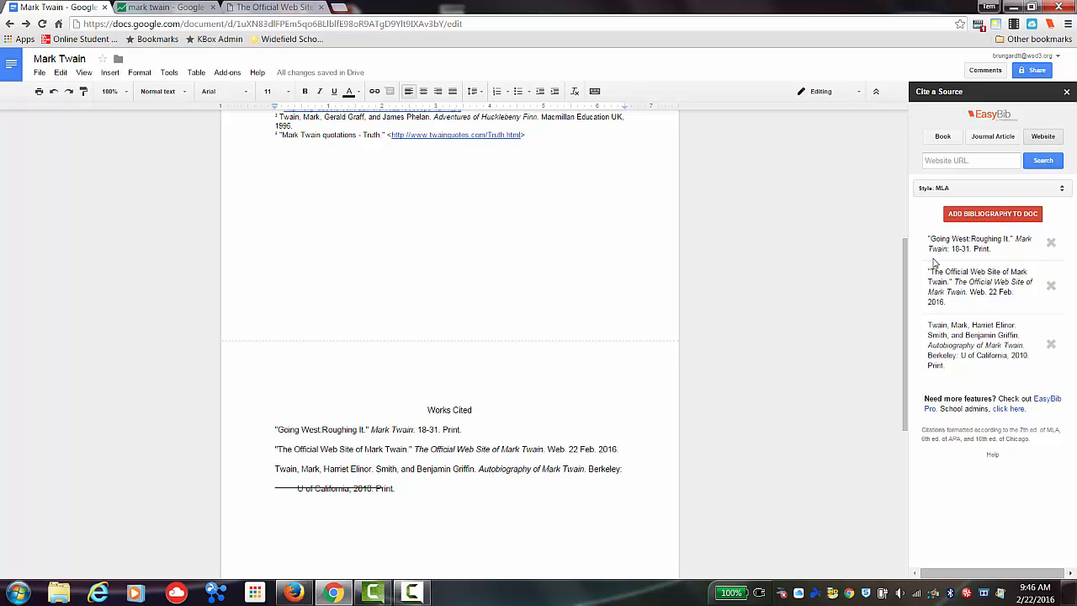
- Open the citation style list and browse the available styles
{"action": "left_click", "coordinate": [1062, 190]}
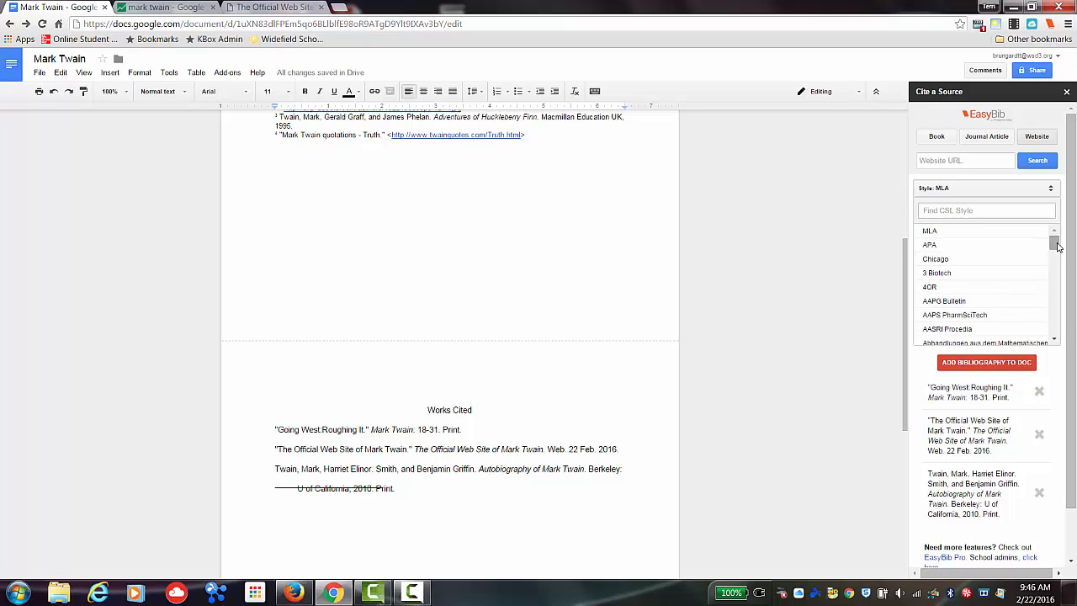
{"action": "mouse_move", "coordinate": [1057, 245]}
{"action": "left_mouse_down"}
{"action": "mouse_move", "coordinate": [1061, 319]}
{"action": "mouse_move", "coordinate": [1058, 239]}
{"action": "left_mouse_up"}
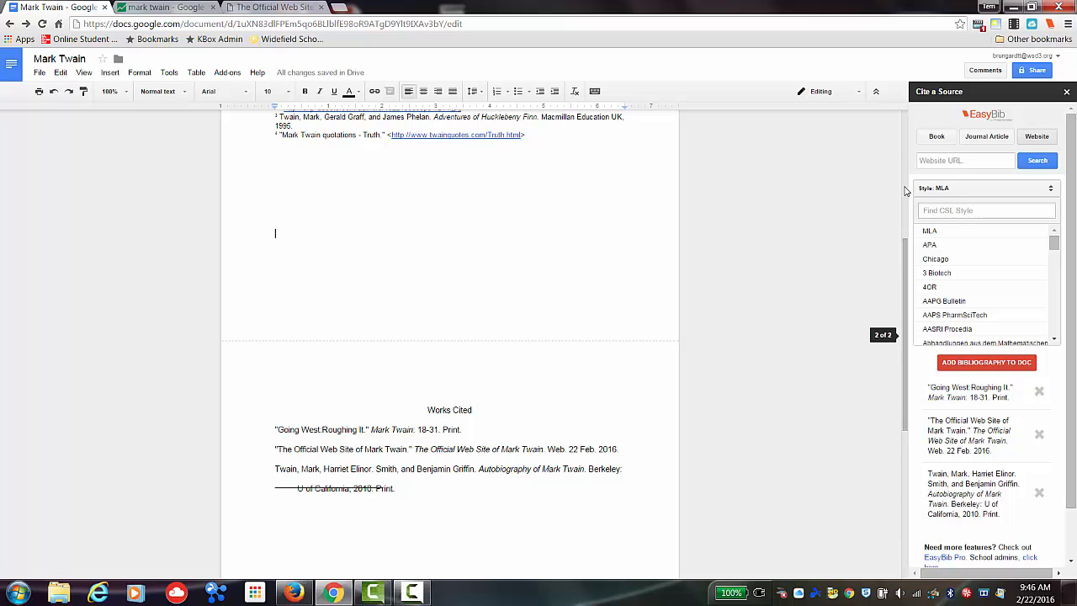
{"action": "right_click", "coordinate": [907, 124]}
{"action": "left_click", "coordinate": [884, 272]}
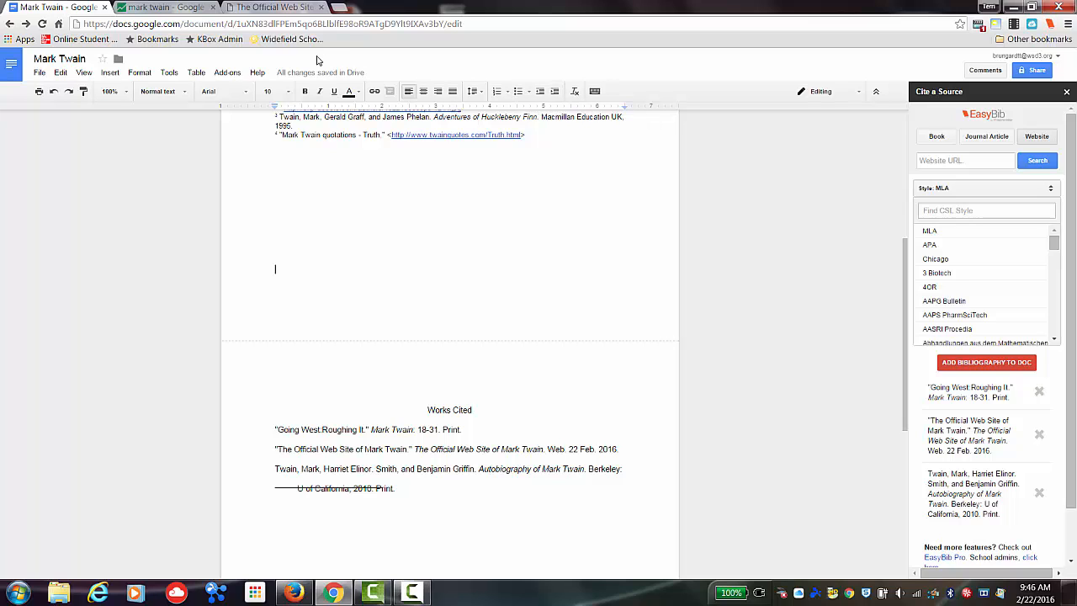
{"action": "left_click", "coordinate": [6, 41]}
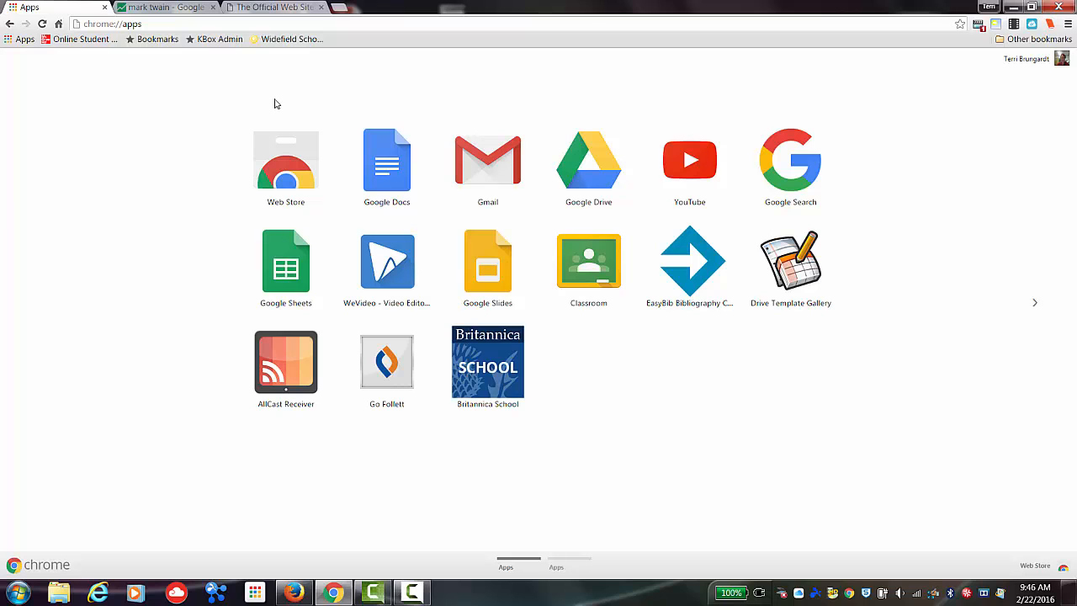
{"action": "left_click", "coordinate": [192, 12]}
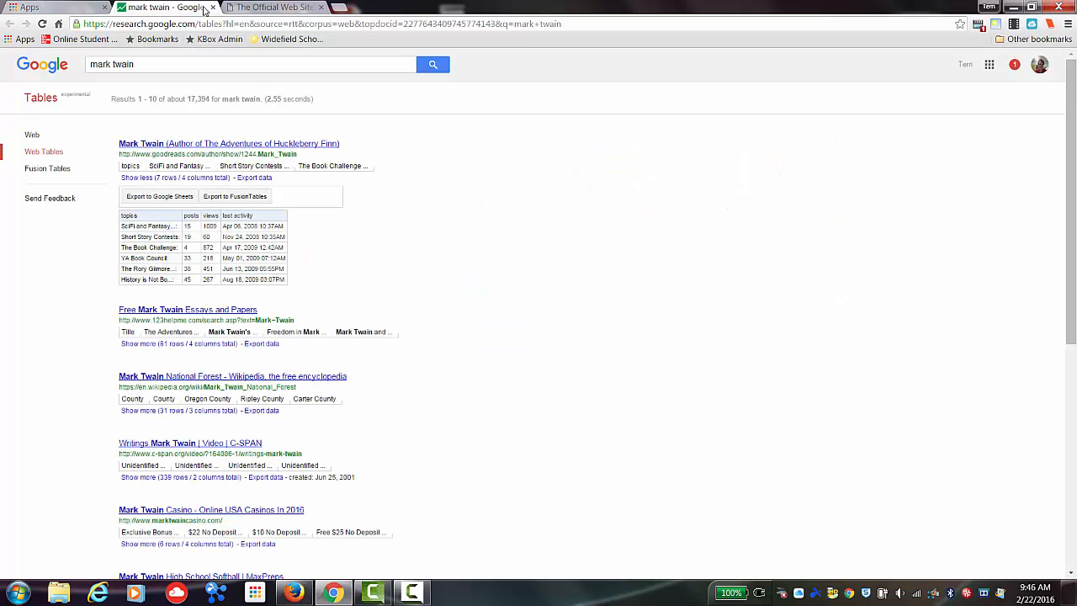
{"action": "left_click", "coordinate": [261, 7]}
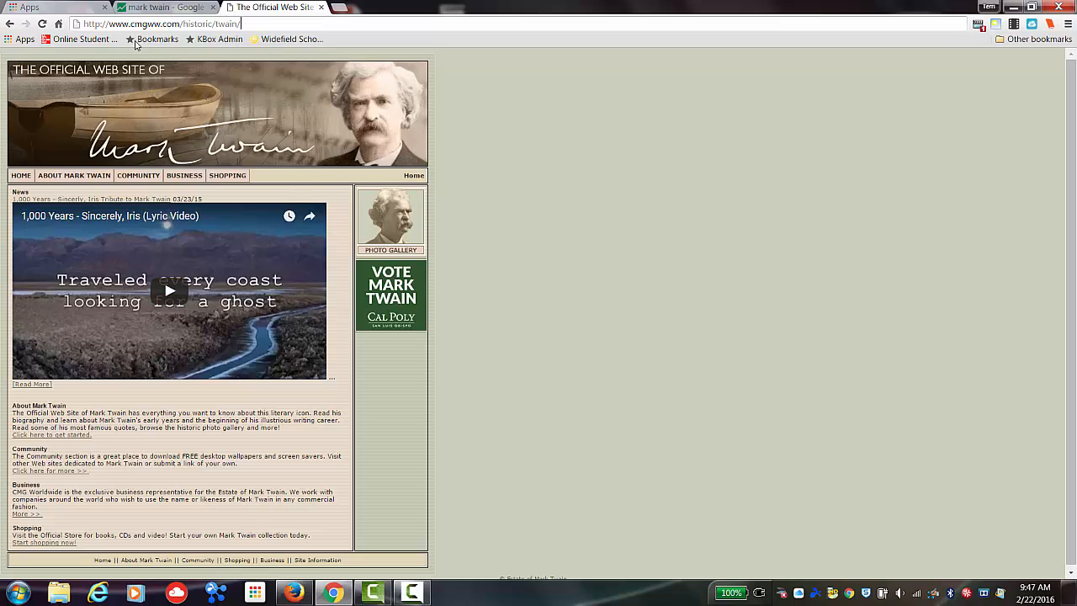
{"action": "left_click", "coordinate": [46, 8]}
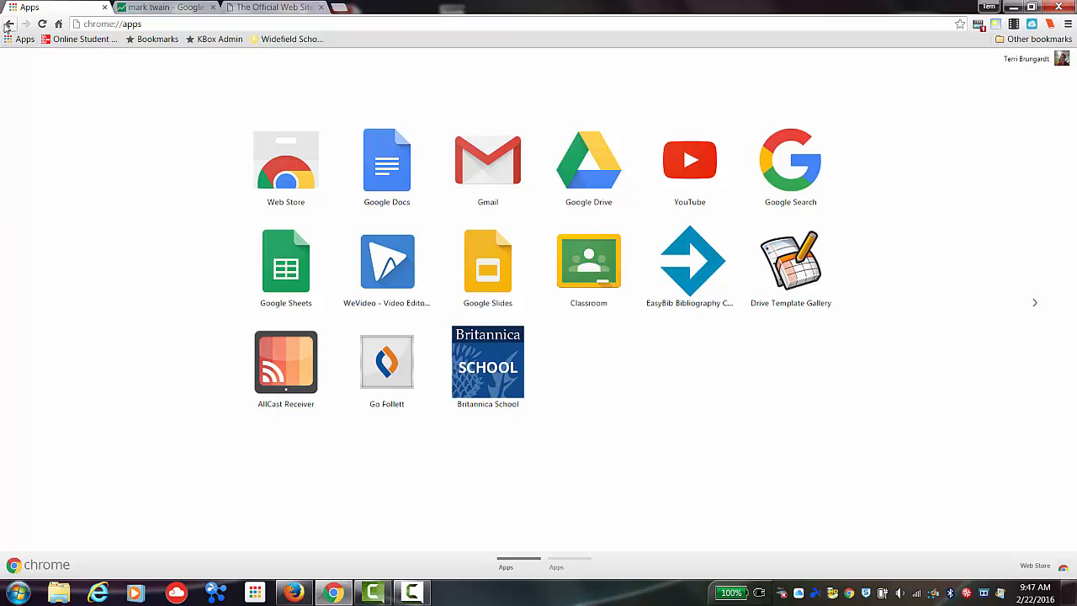
{"action": "left_click", "coordinate": [8, 24]}
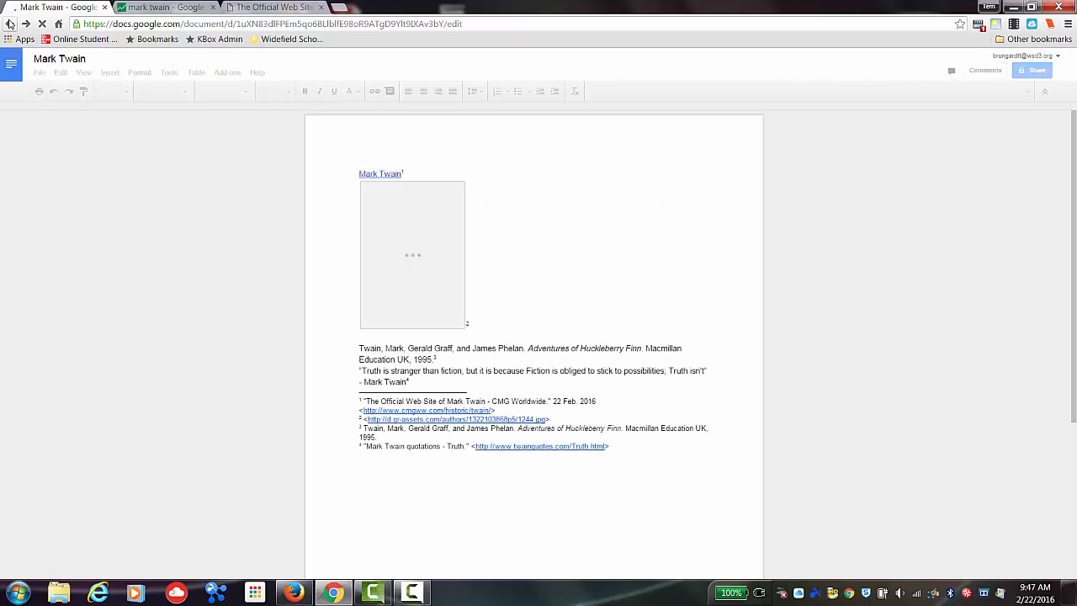